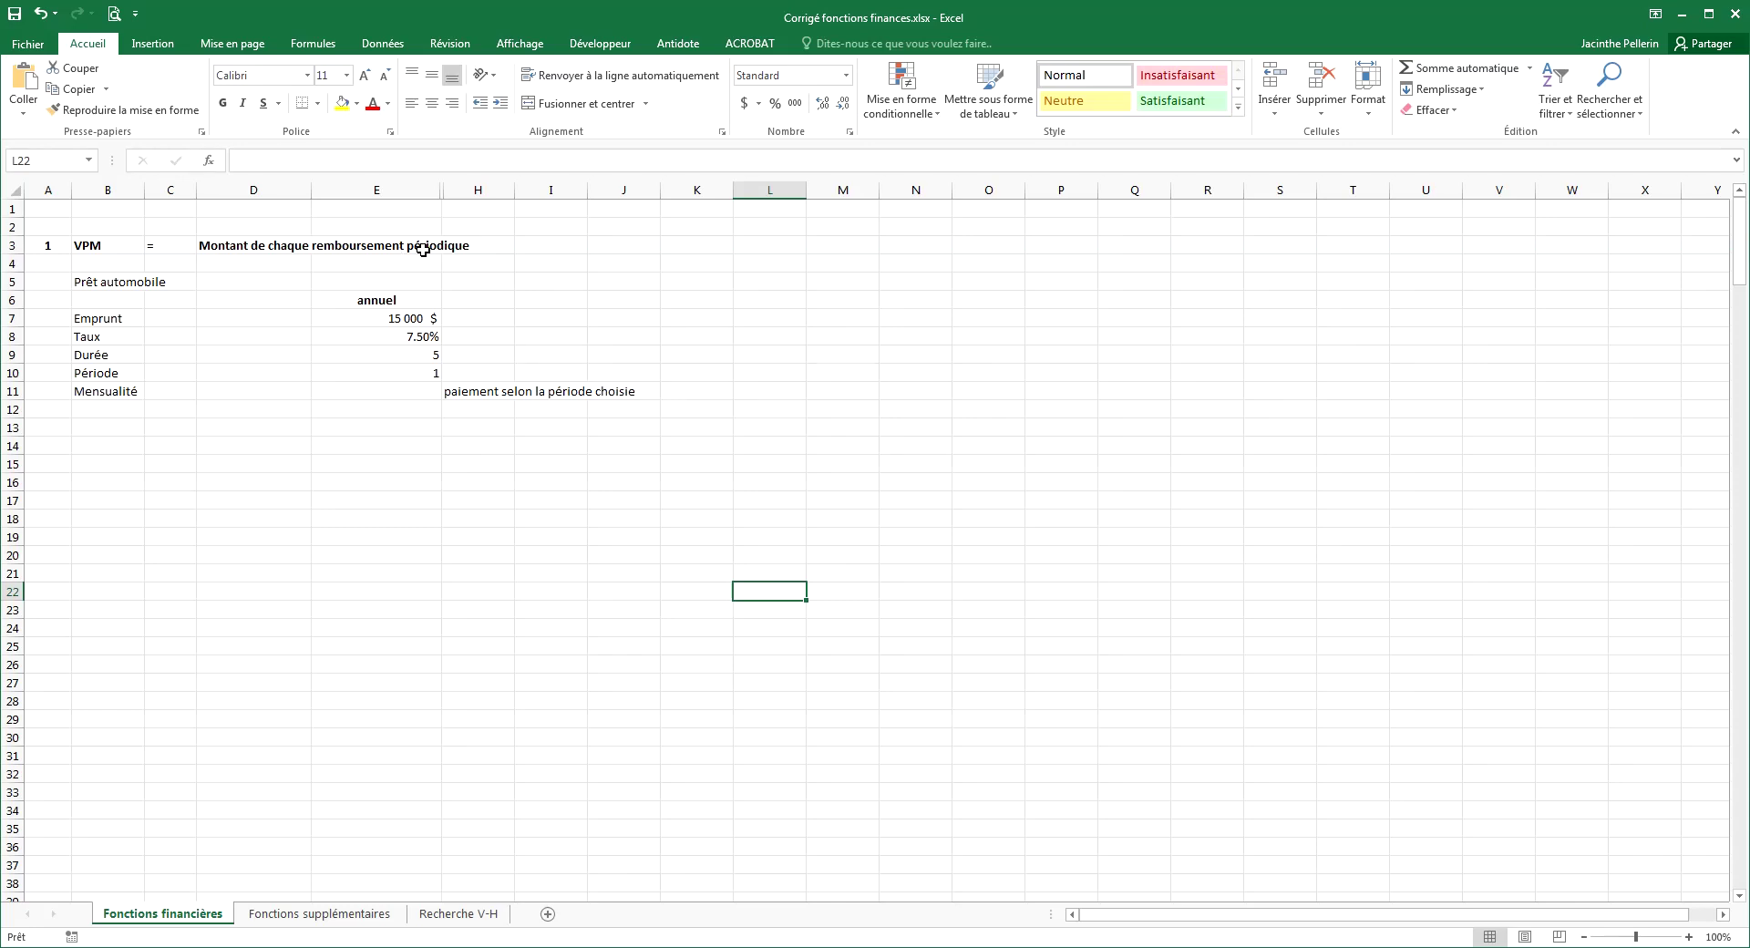
Insert the VPM function from the Finances category into the annual Mensualité cell E11.
{"action": "left_click", "coordinate": [402, 391]}
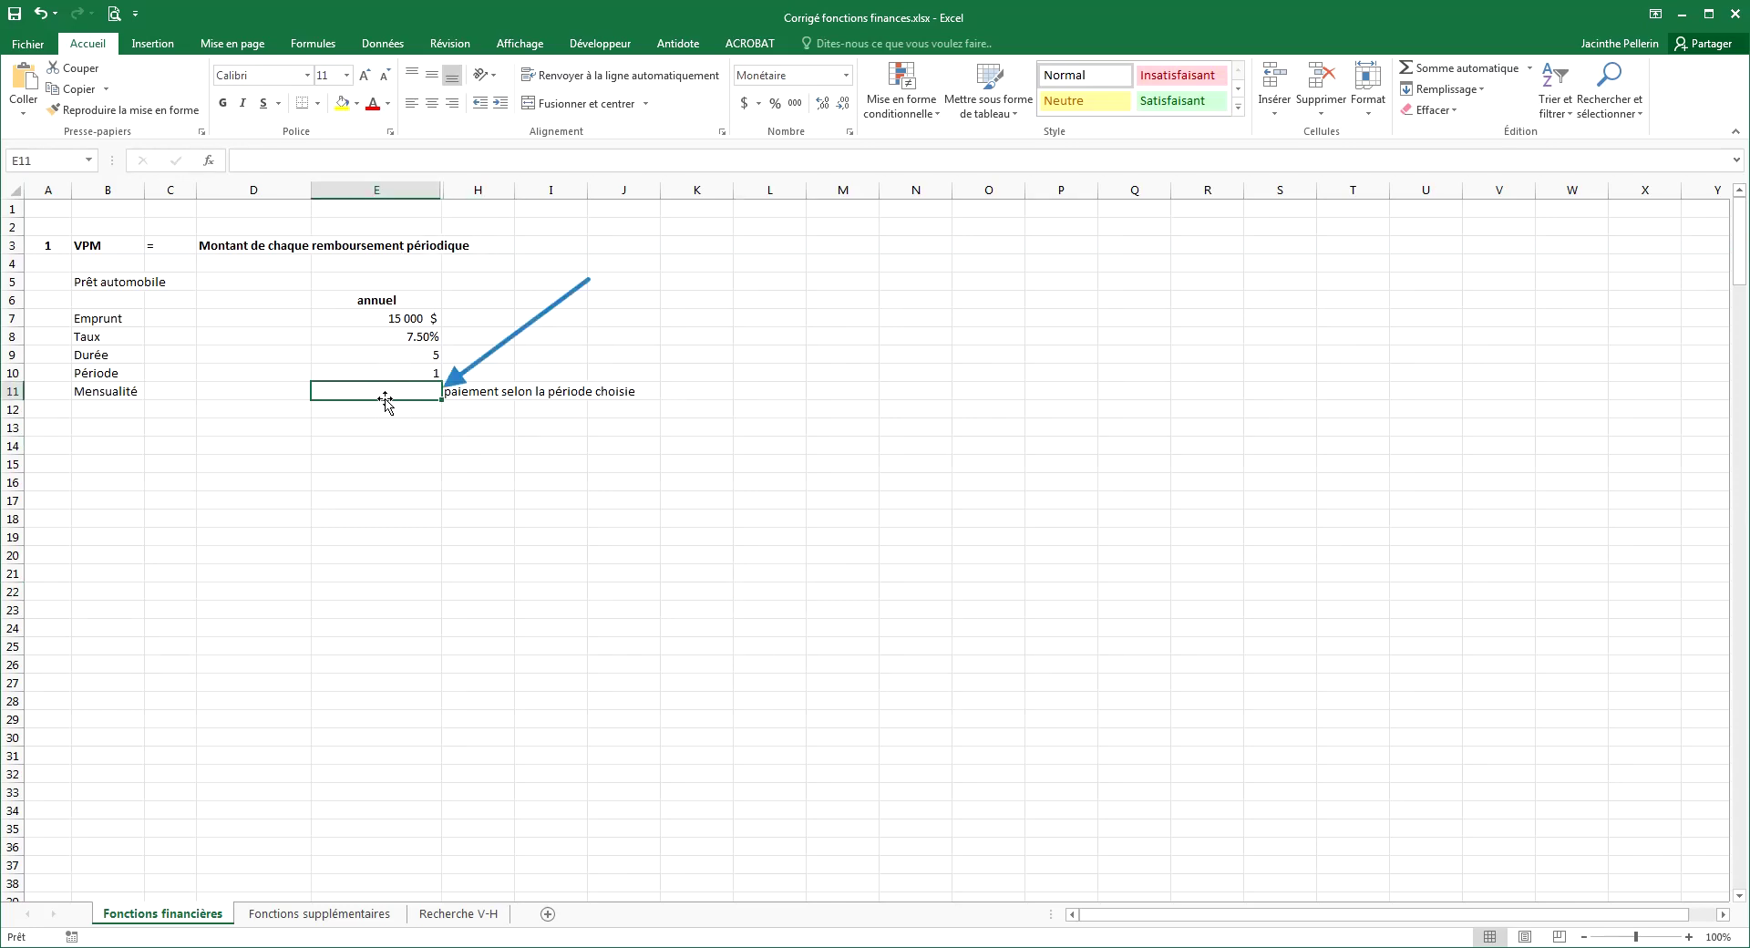
{"action": "left_click", "coordinate": [212, 163]}
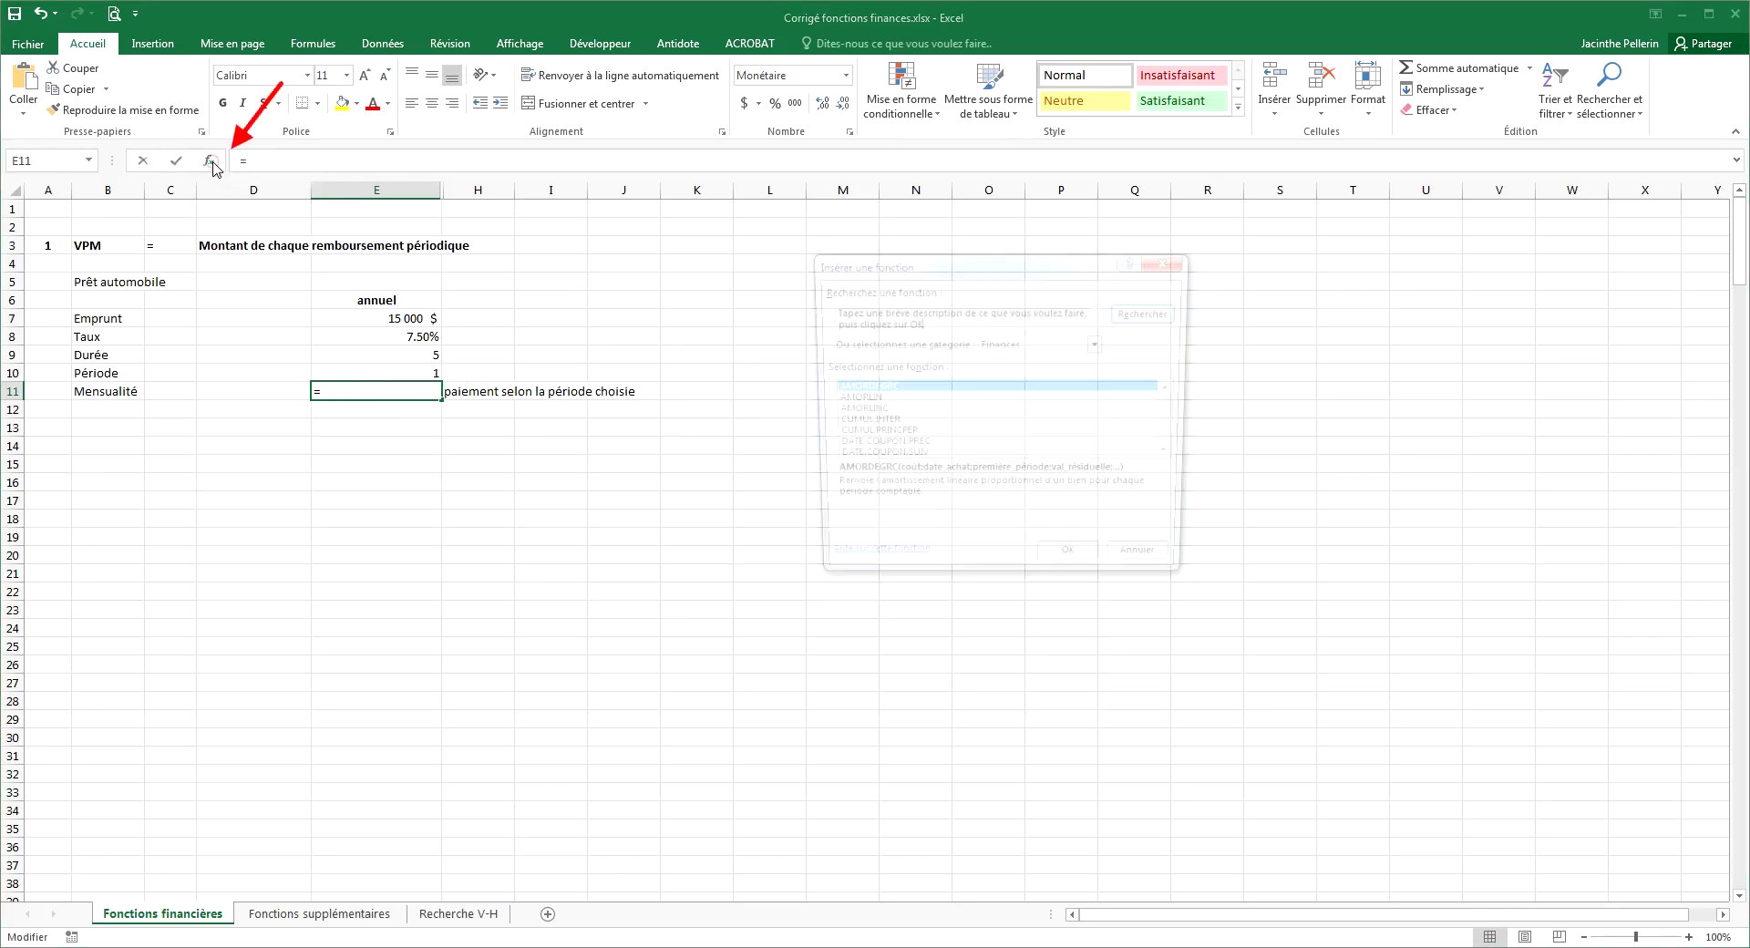
{"action": "left_click", "coordinate": [1100, 344]}
{"action": "left_click", "coordinate": [1003, 383]}
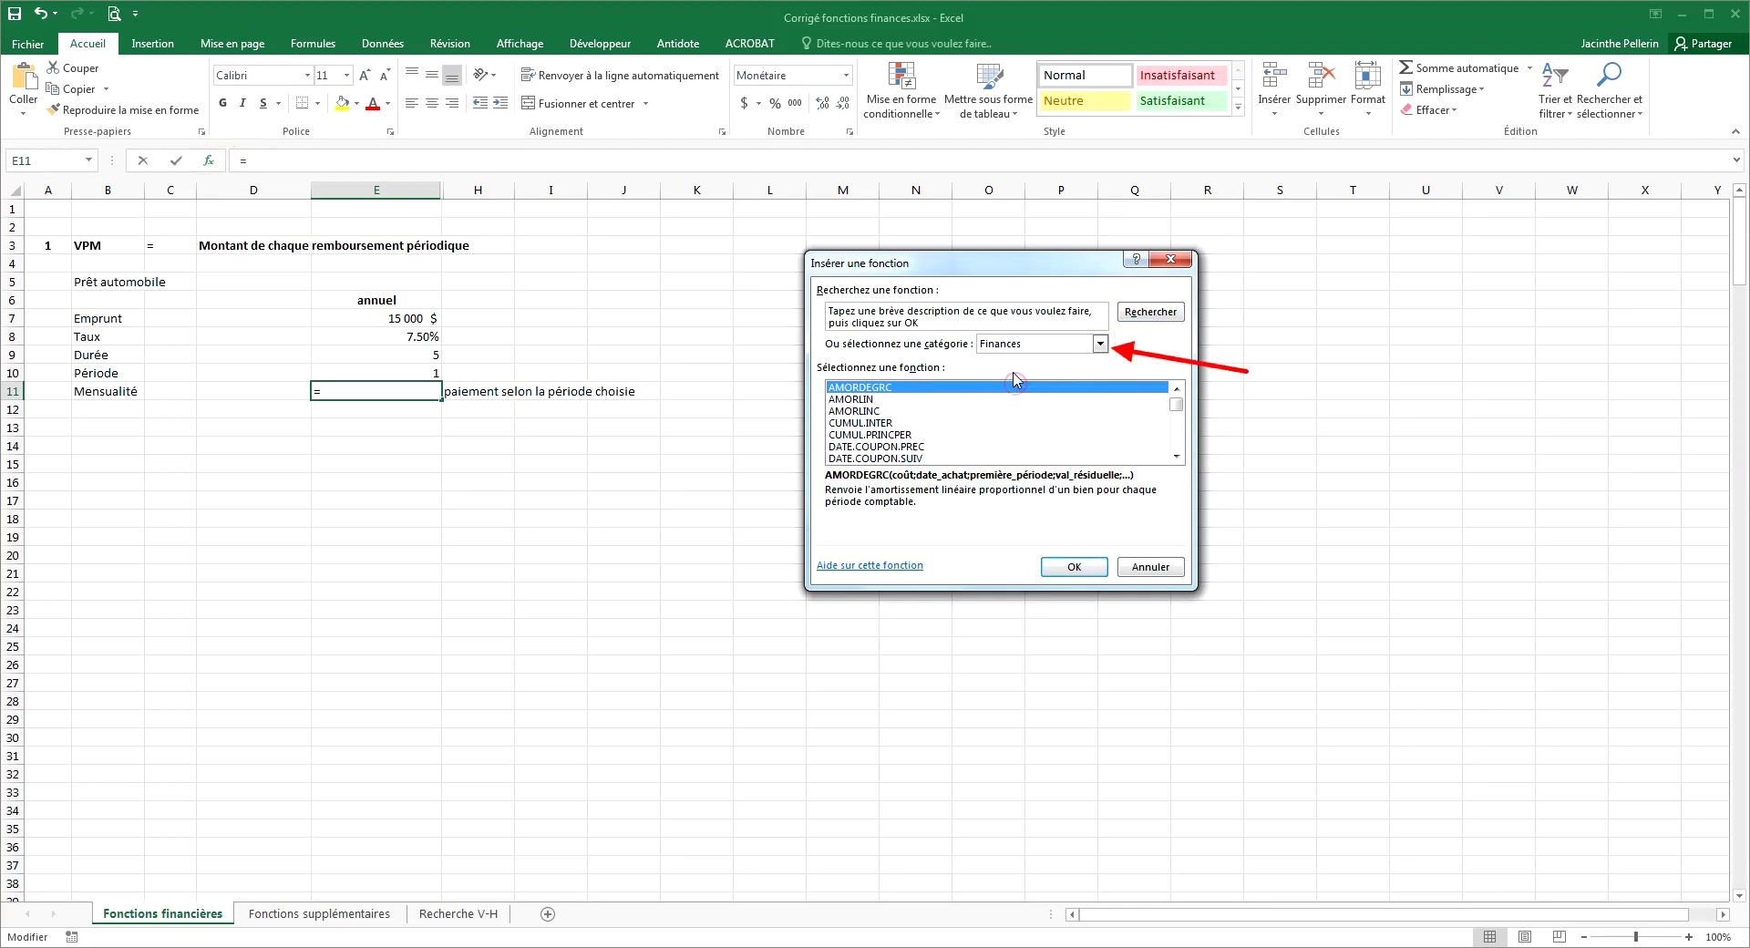
{"action": "scroll", "coordinate": [912, 424], "scroll_direction": "down", "scroll_amount": 15}
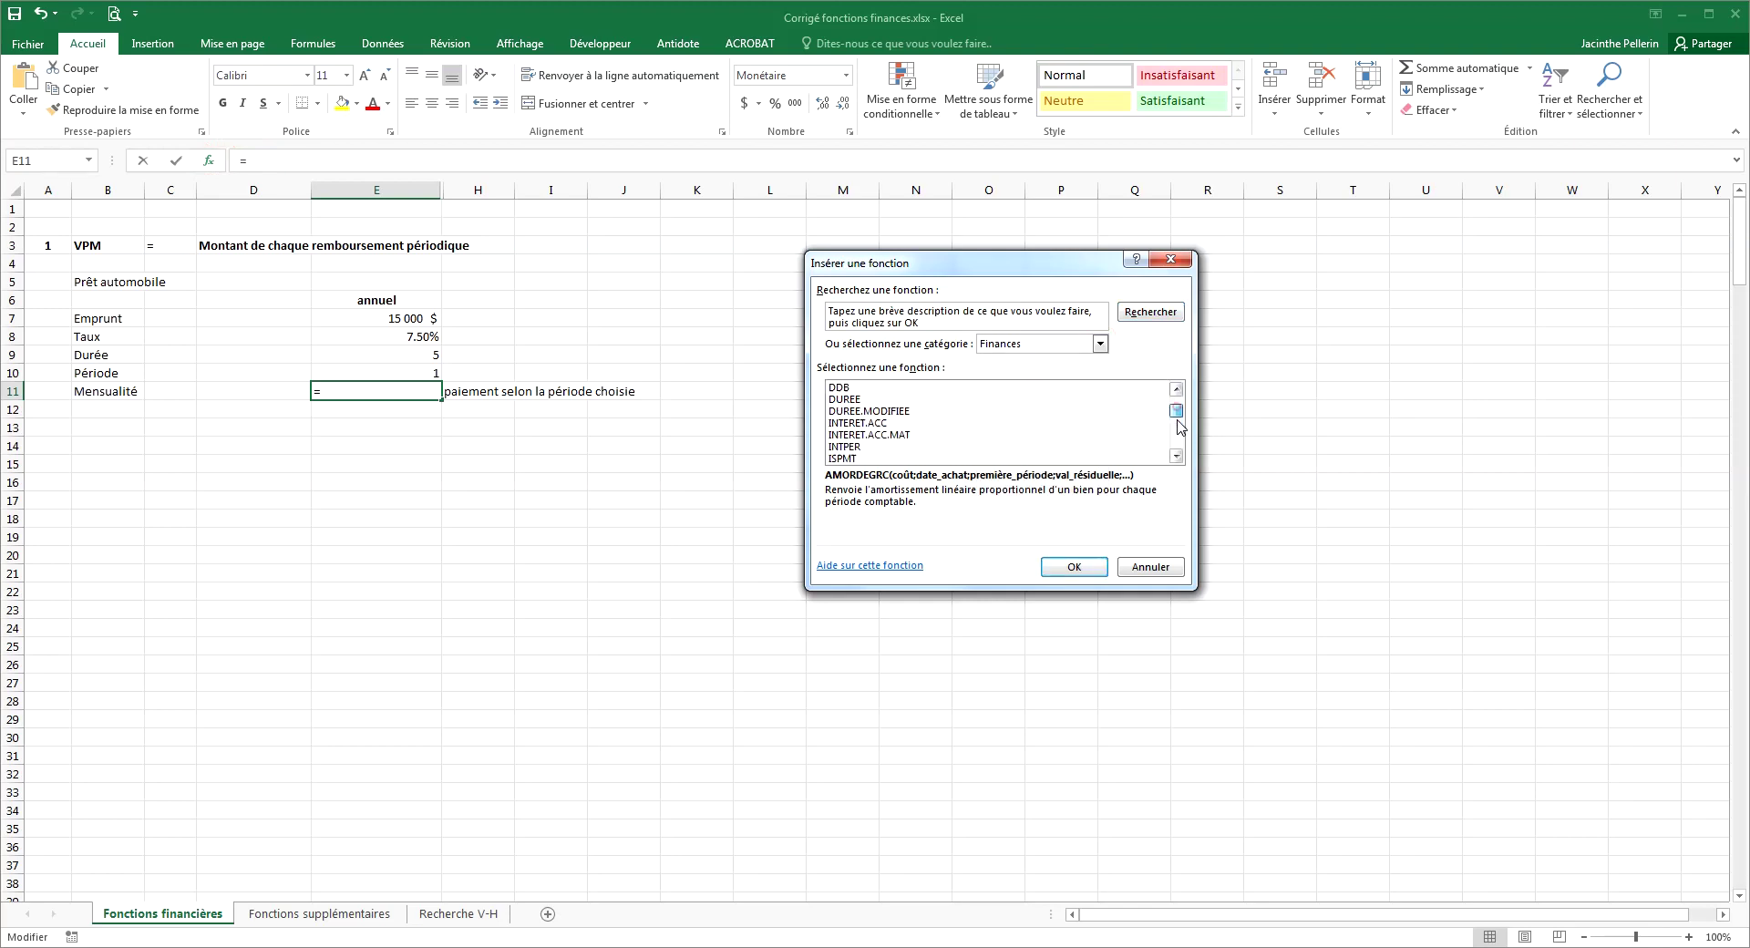
{"action": "left_click", "coordinate": [841, 457]}
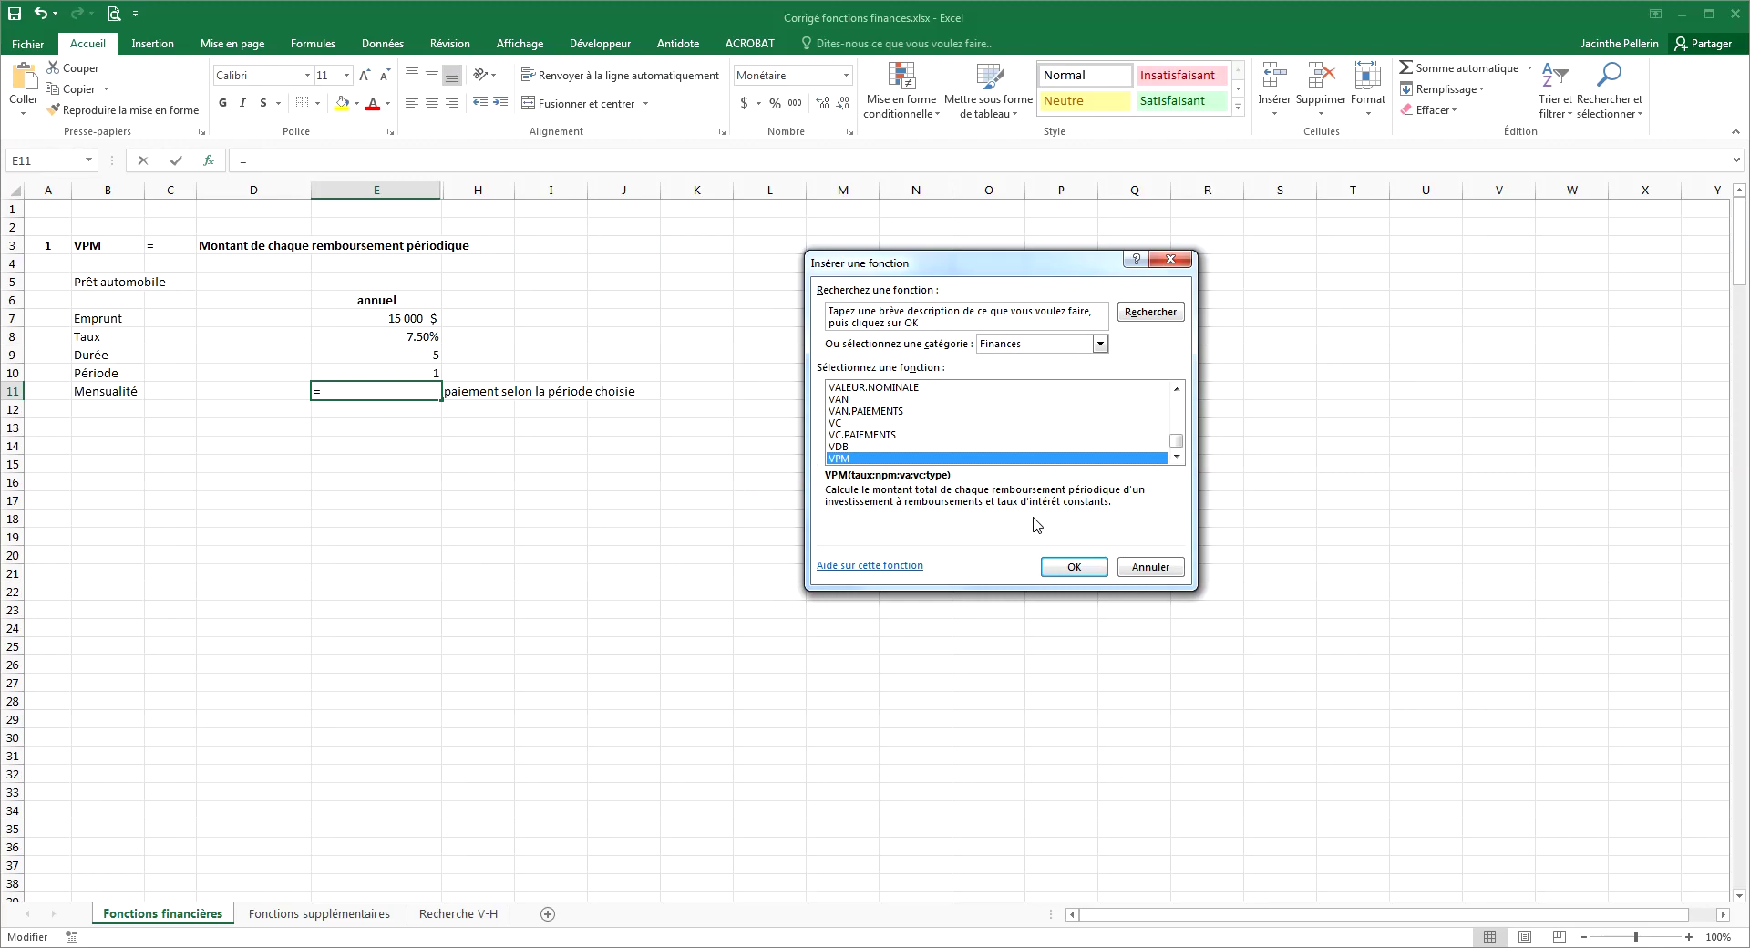
{"action": "left_click", "coordinate": [1073, 566]}
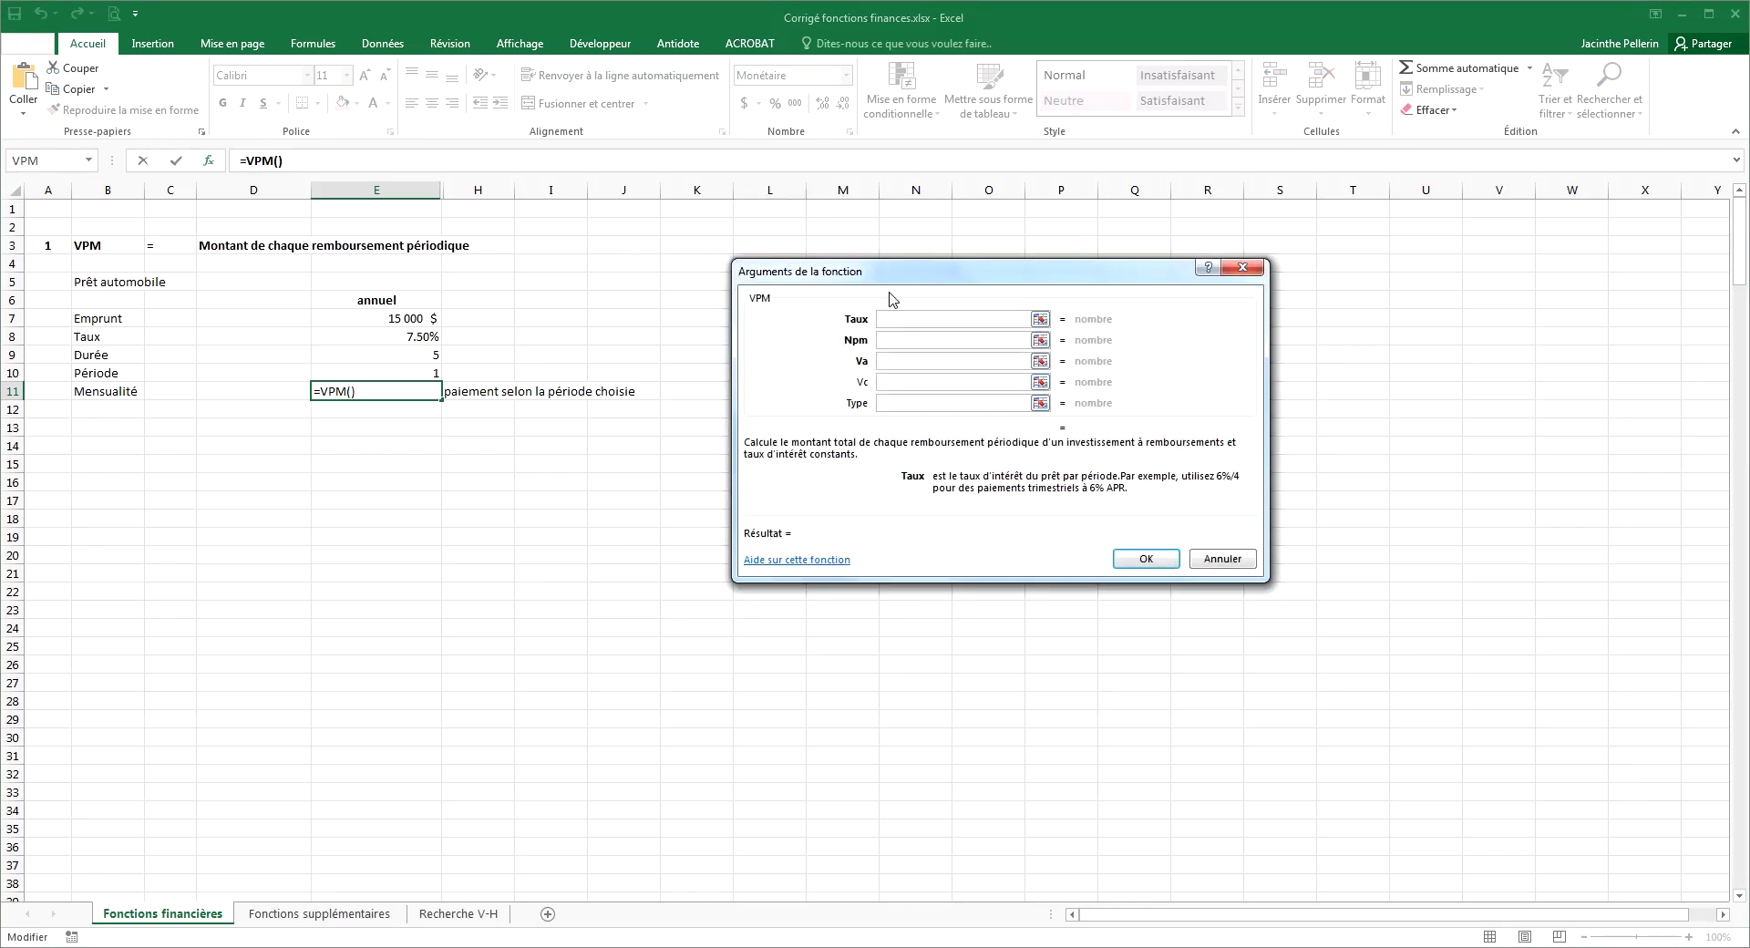
Fill in the VPM arguments with Taux E8, Npm 5 and Va 15000, and validate the function.
{"action": "left_click", "coordinate": [1040, 319]}
{"action": "left_click", "coordinate": [406, 335]}
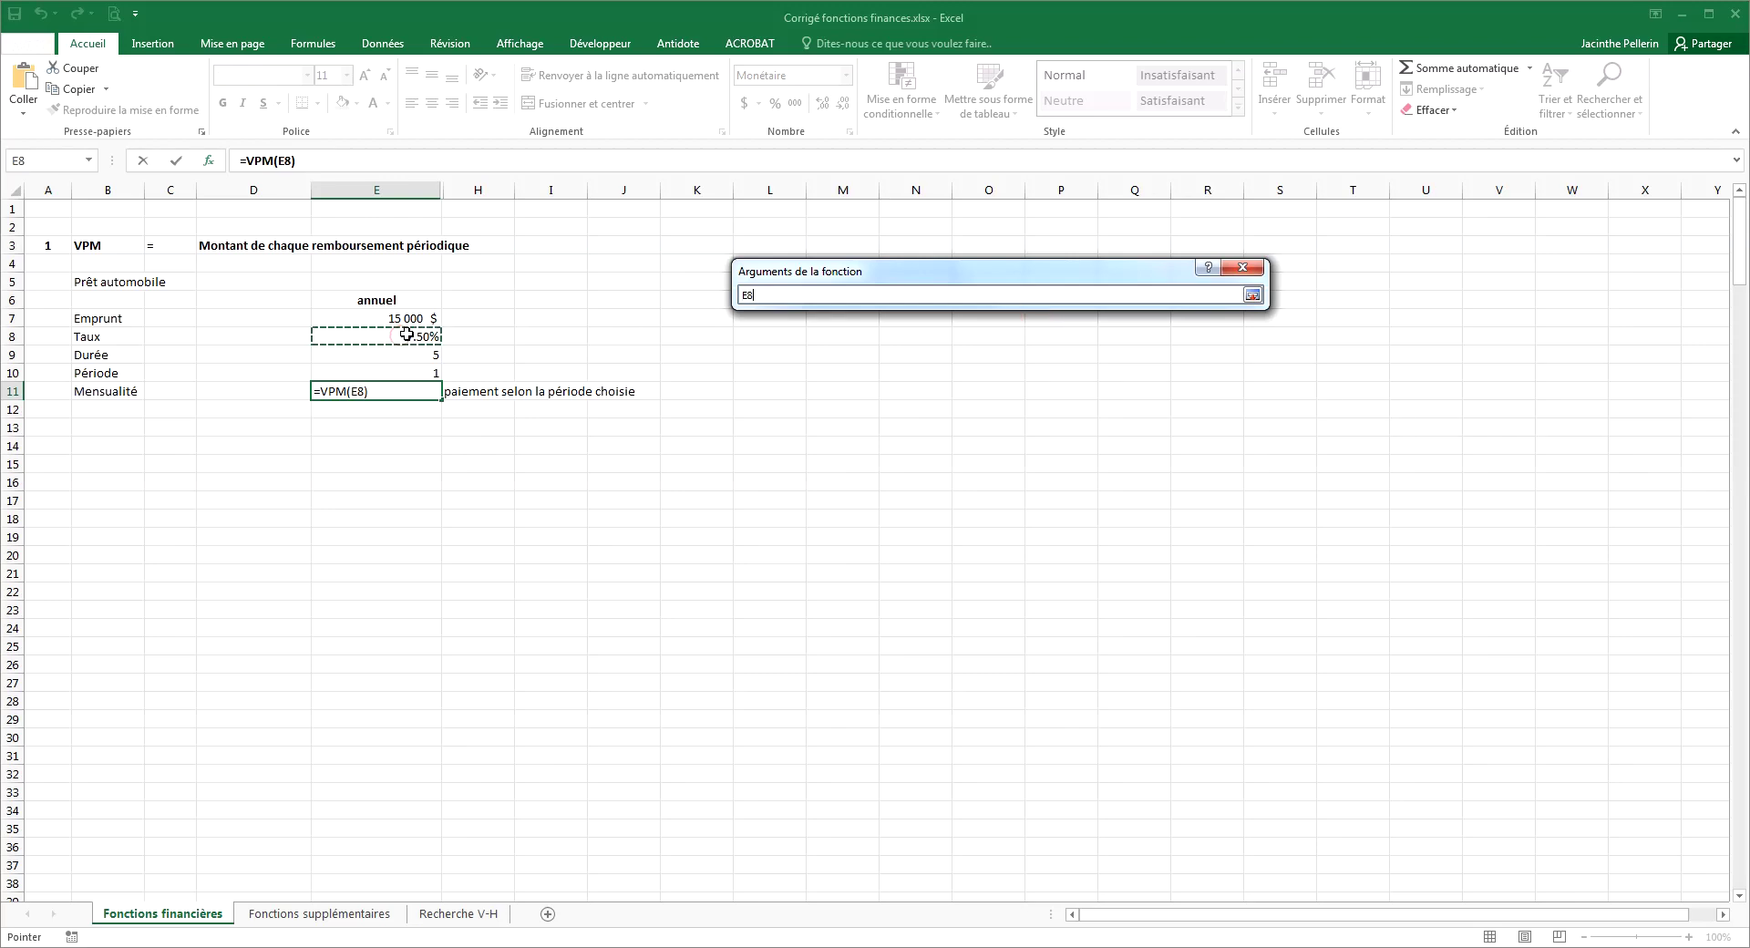
{"action": "left_click", "coordinate": [1253, 295]}
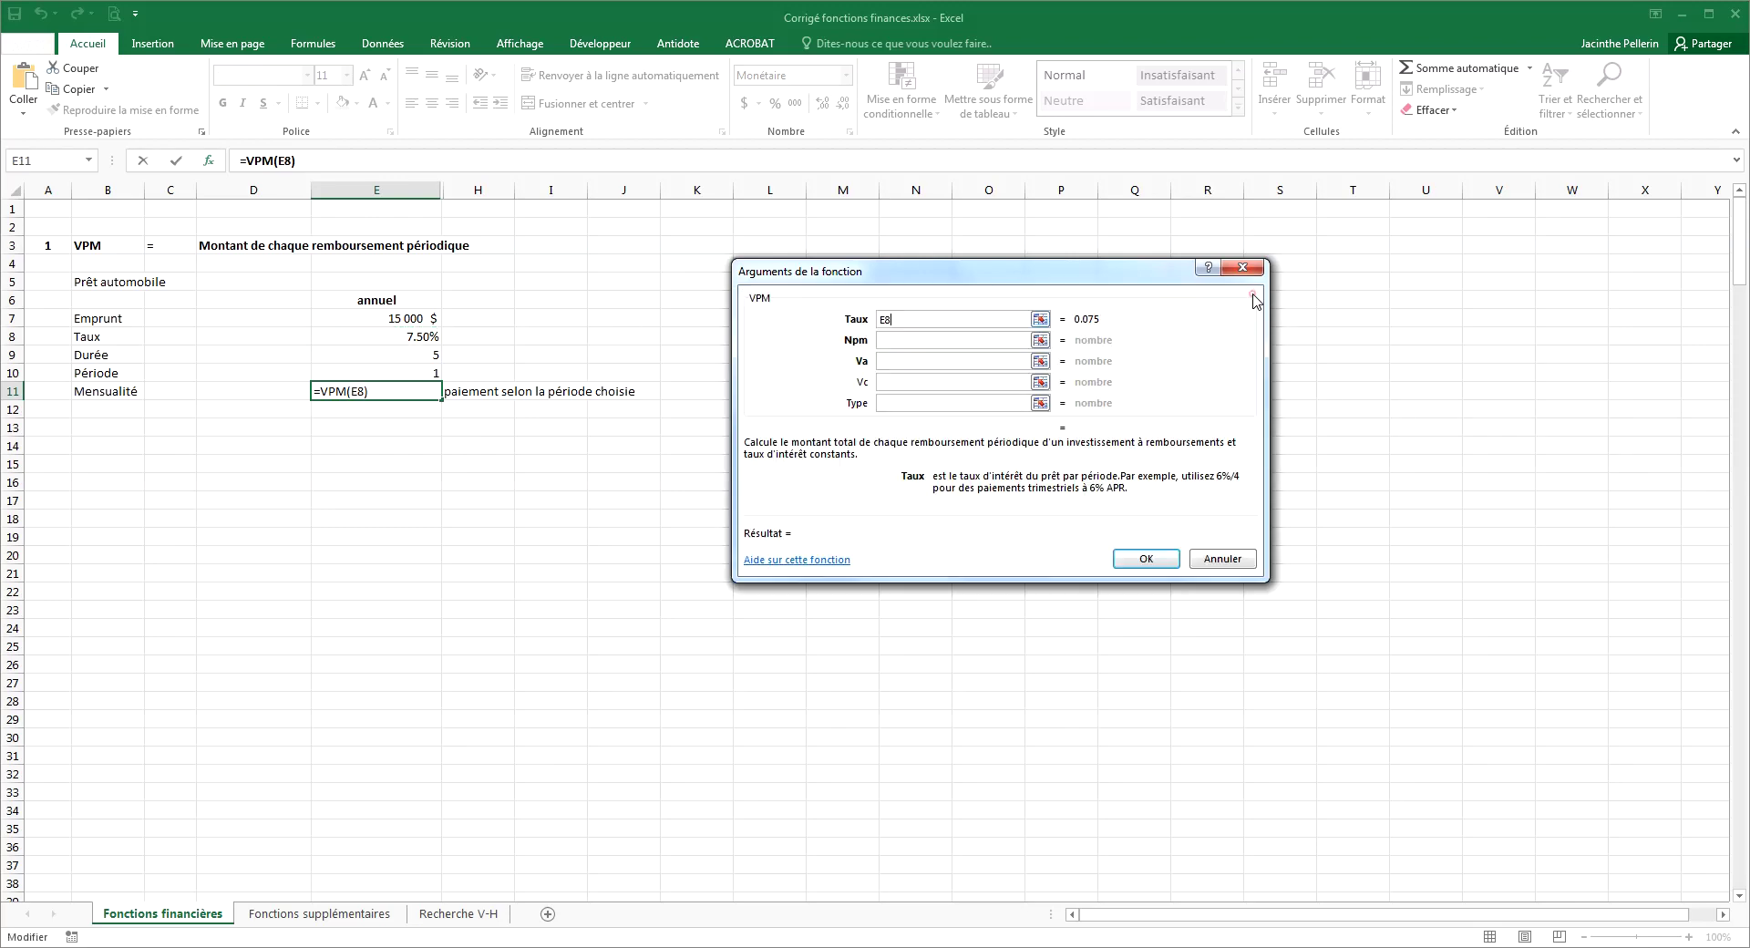
{"action": "left_click", "coordinate": [901, 342]}
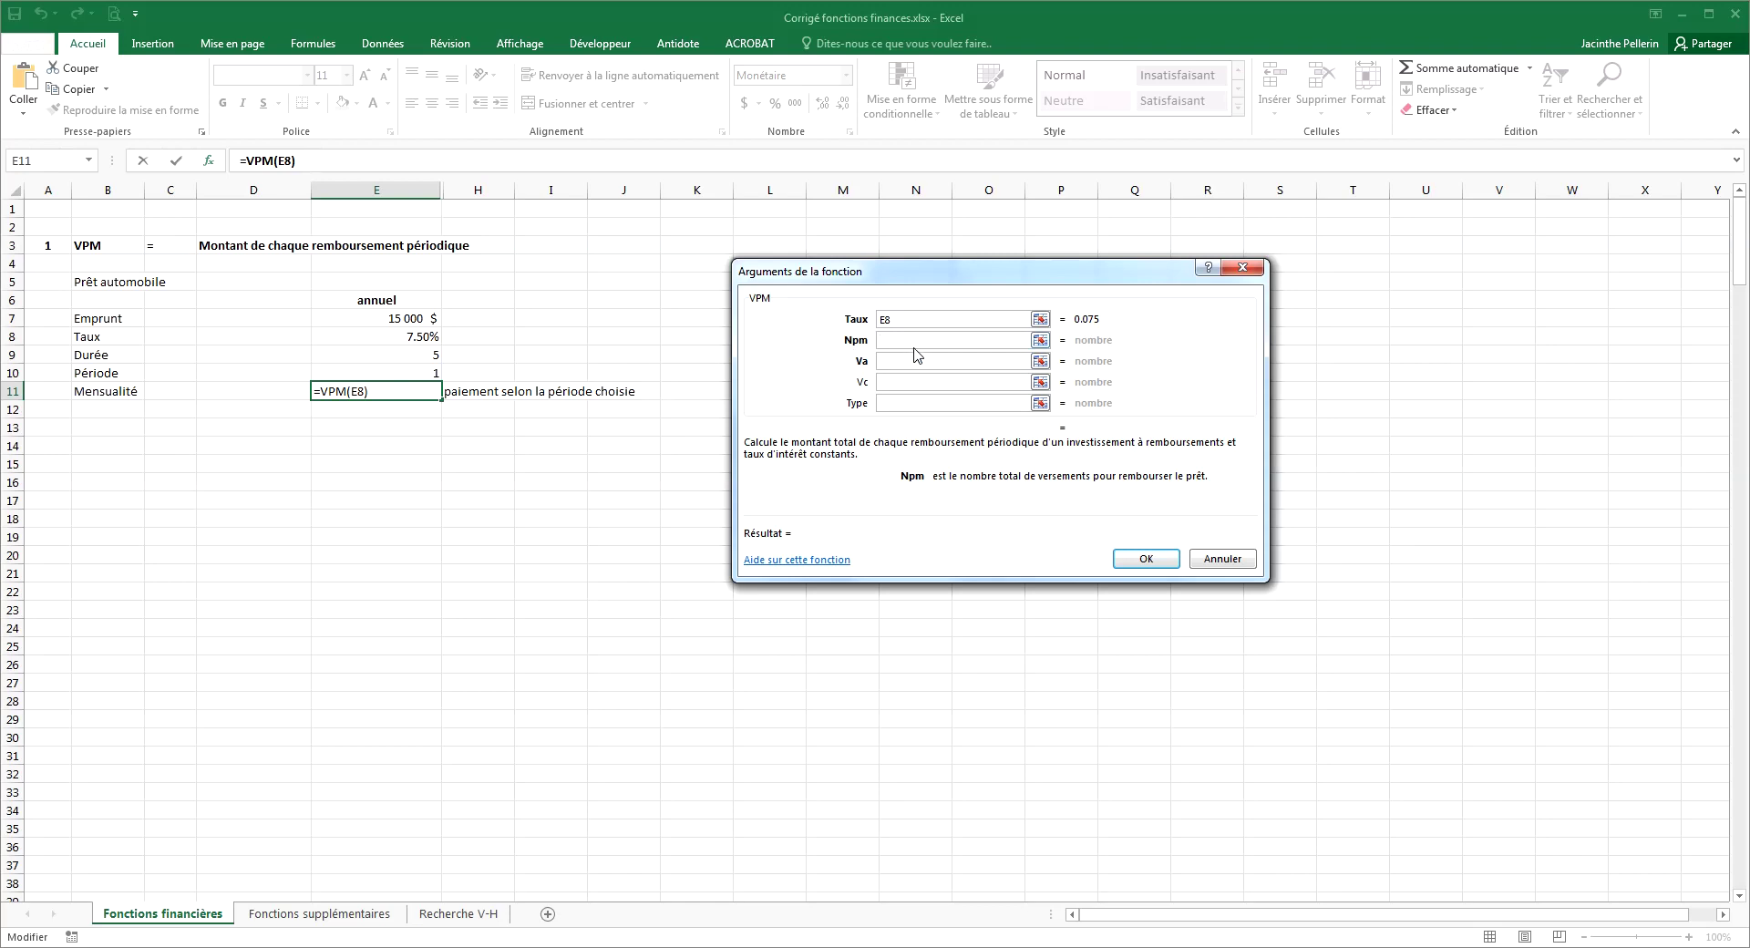
{"action": "type", "text": "5"}
{"action": "left_click", "coordinate": [918, 363]}
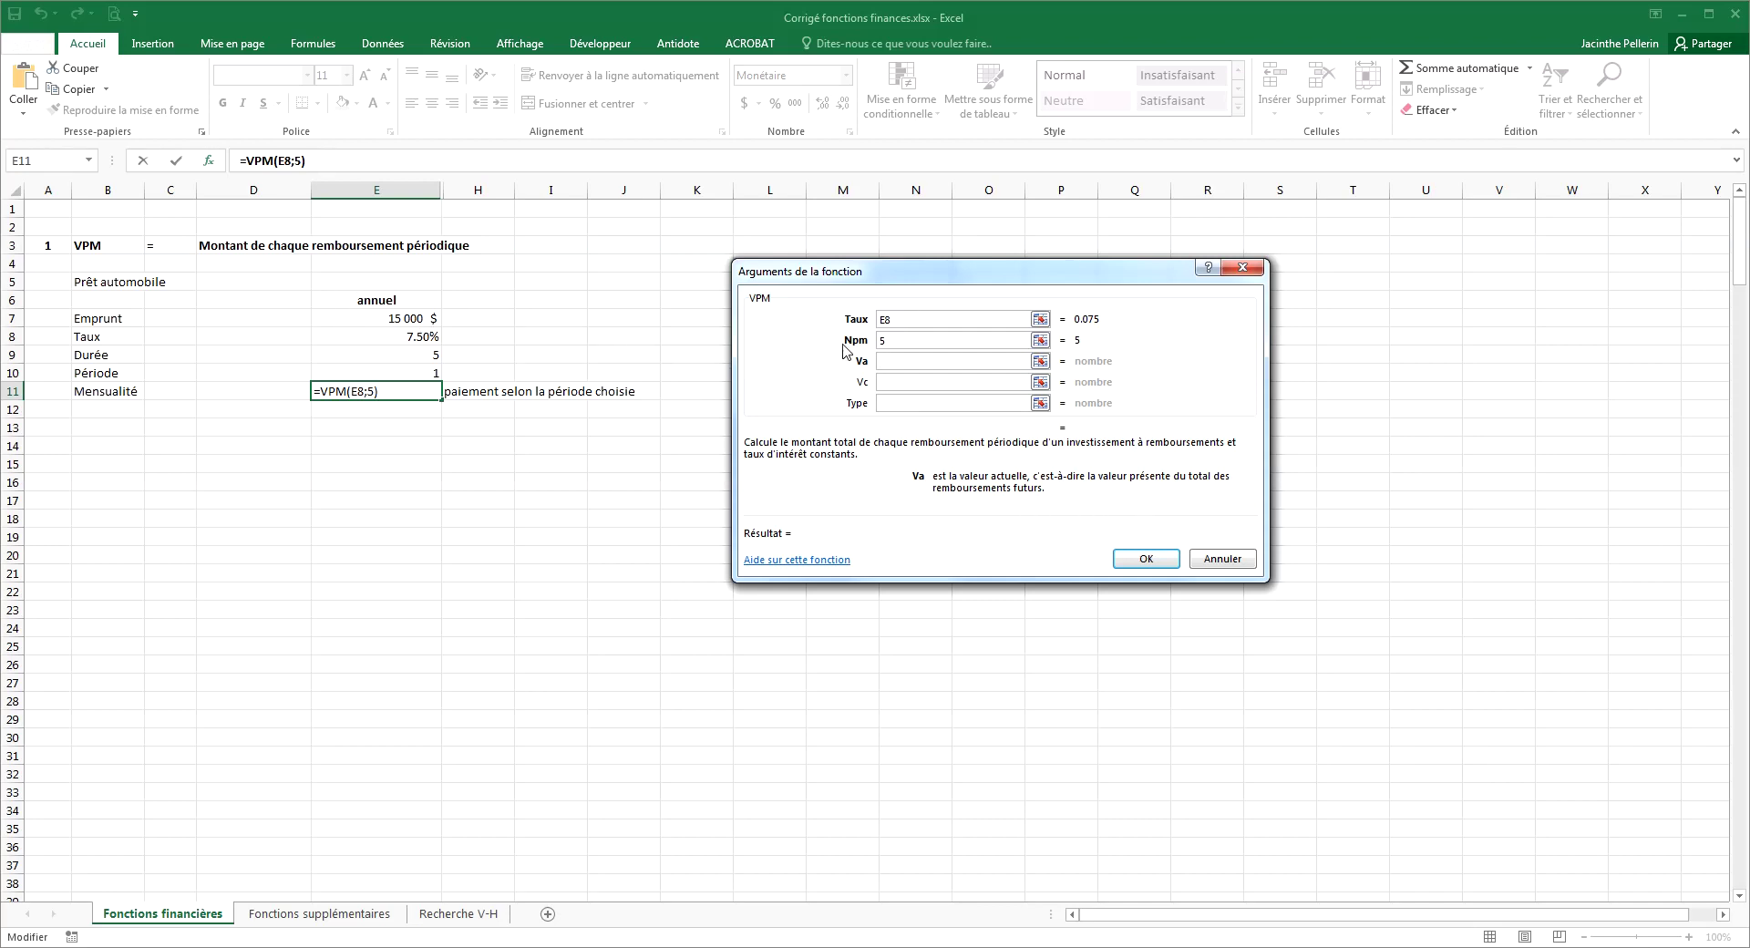
{"action": "type", "text": "15000"}
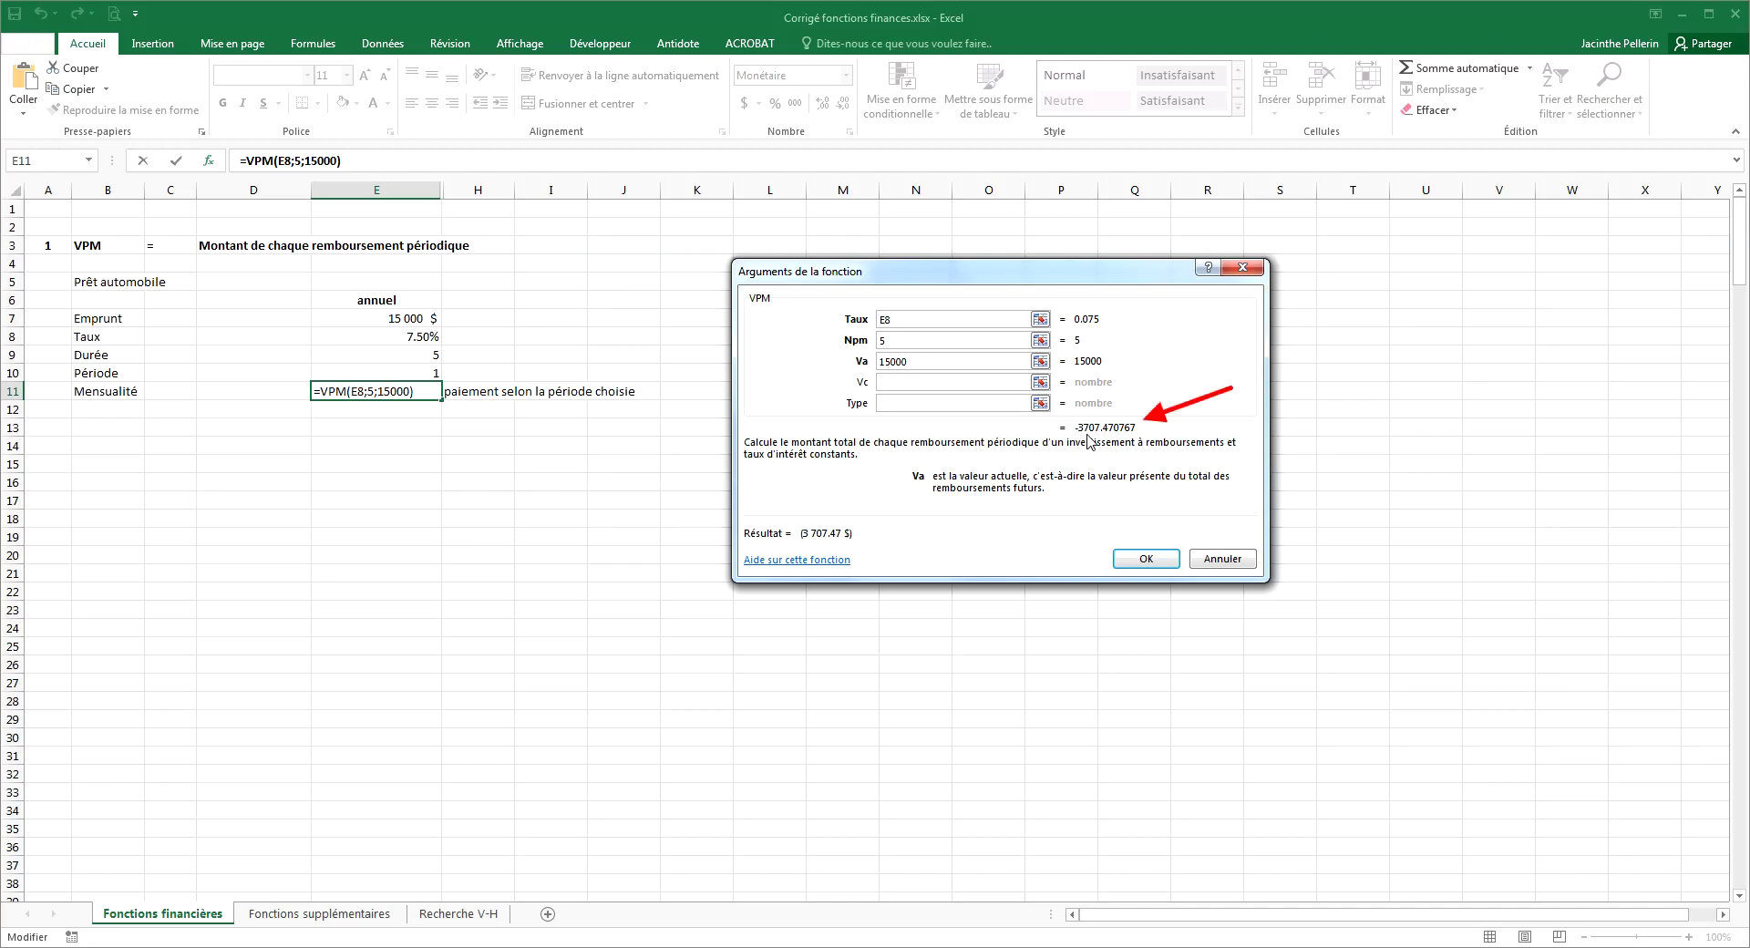
{"action": "left_click", "coordinate": [1150, 560]}
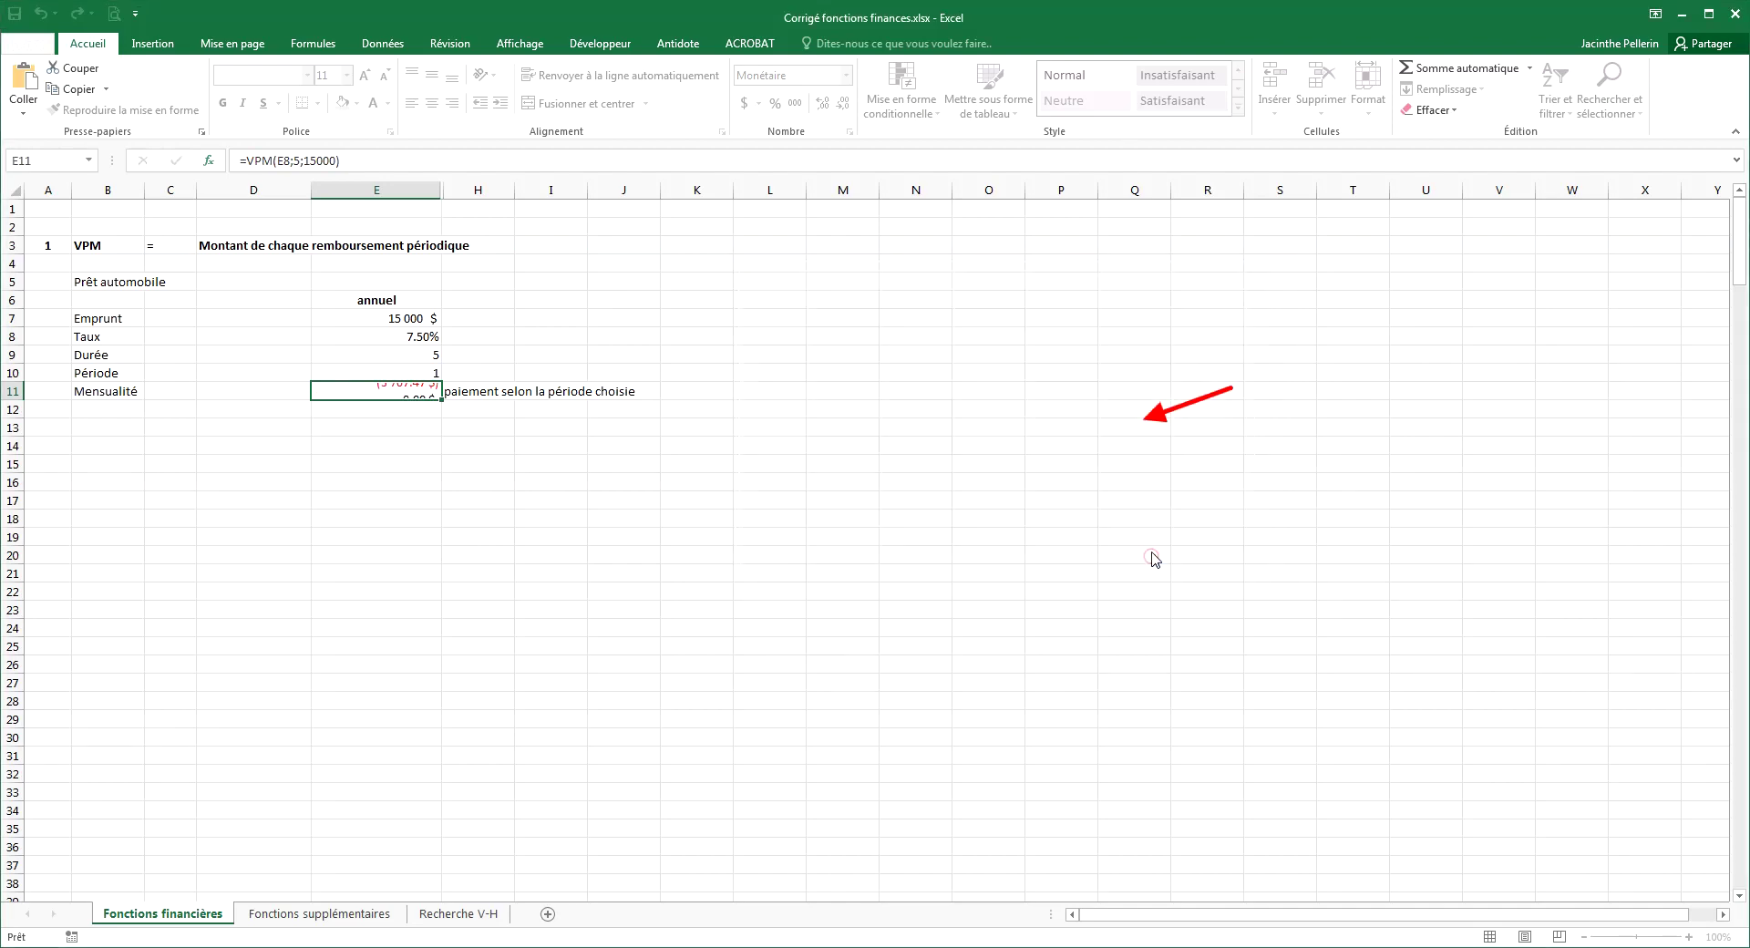
Edit the formula in E11 to put a minus sign before VPM, giving =-VPM(E8;5;15000).
{"action": "left_click", "coordinate": [437, 484]}
{"action": "left_click", "coordinate": [366, 383]}
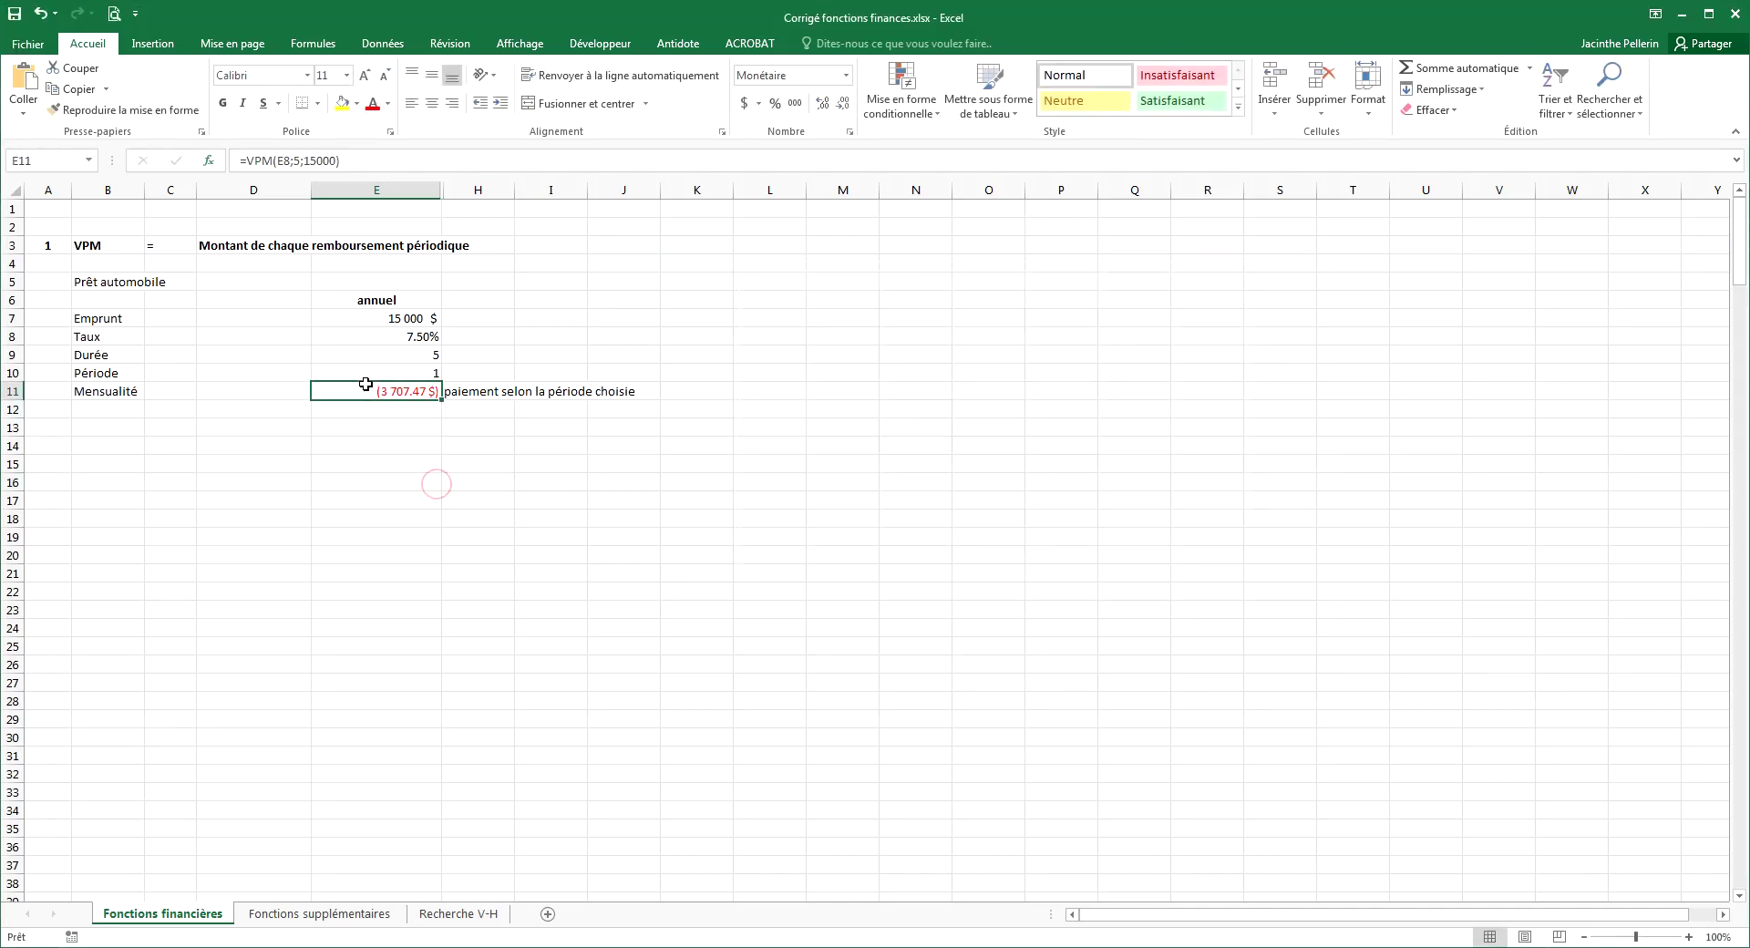
{"action": "left_click", "coordinate": [242, 161]}
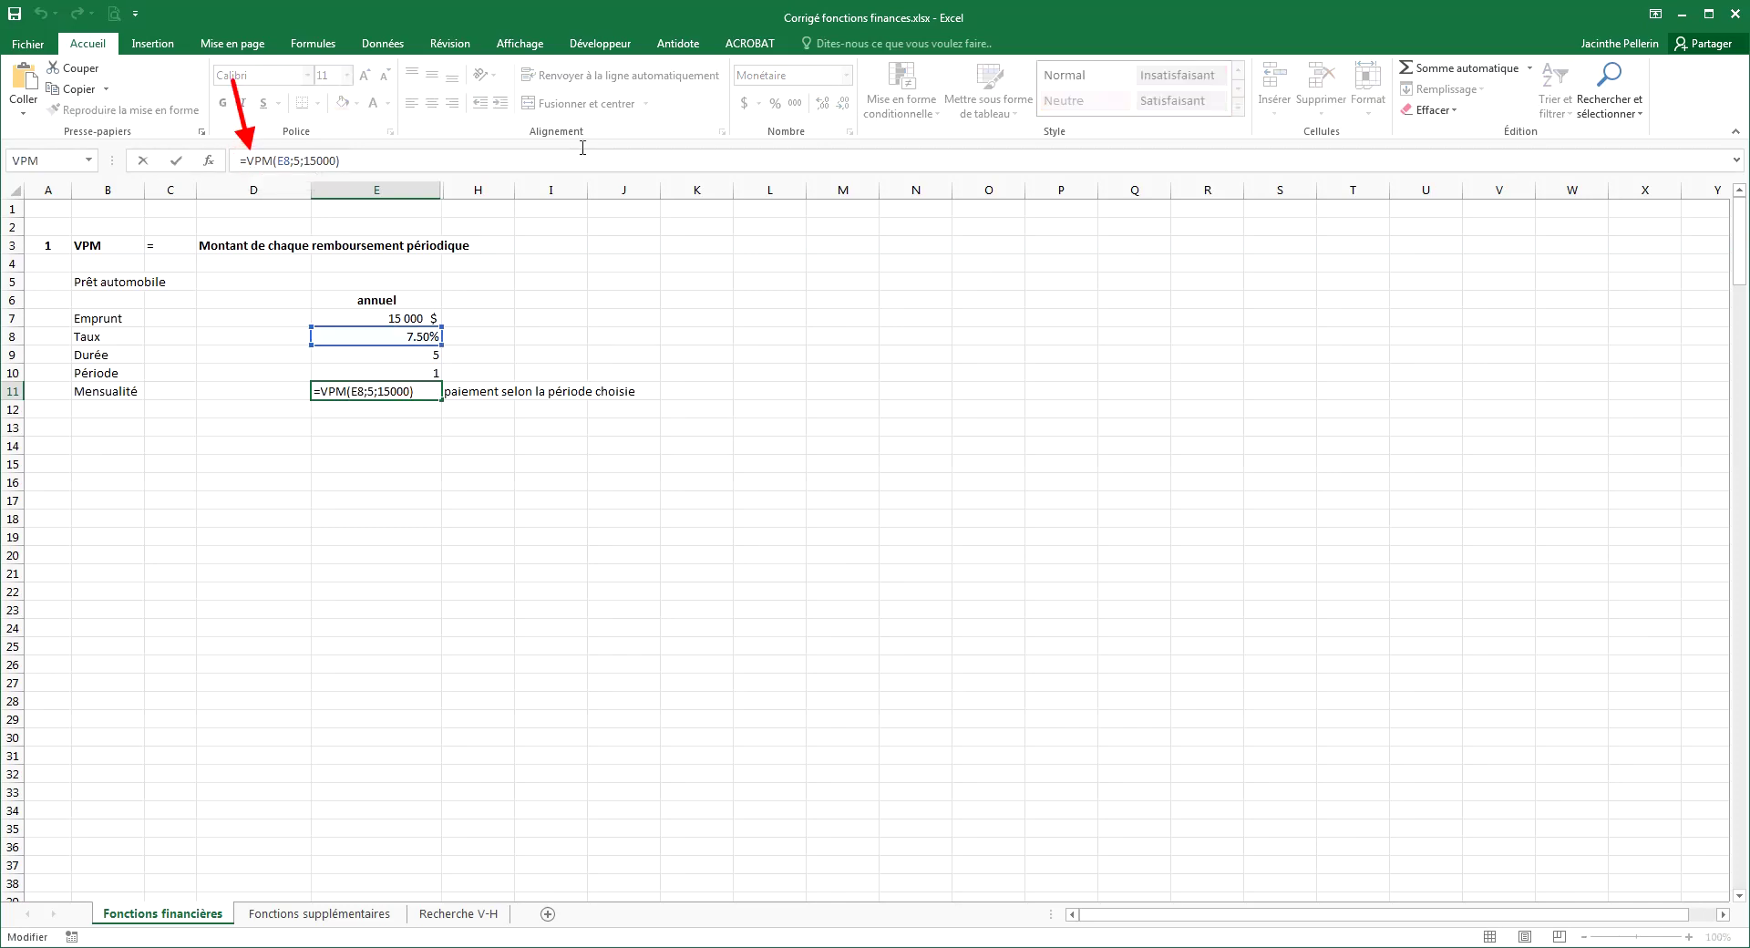
{"action": "type", "text": "-"}
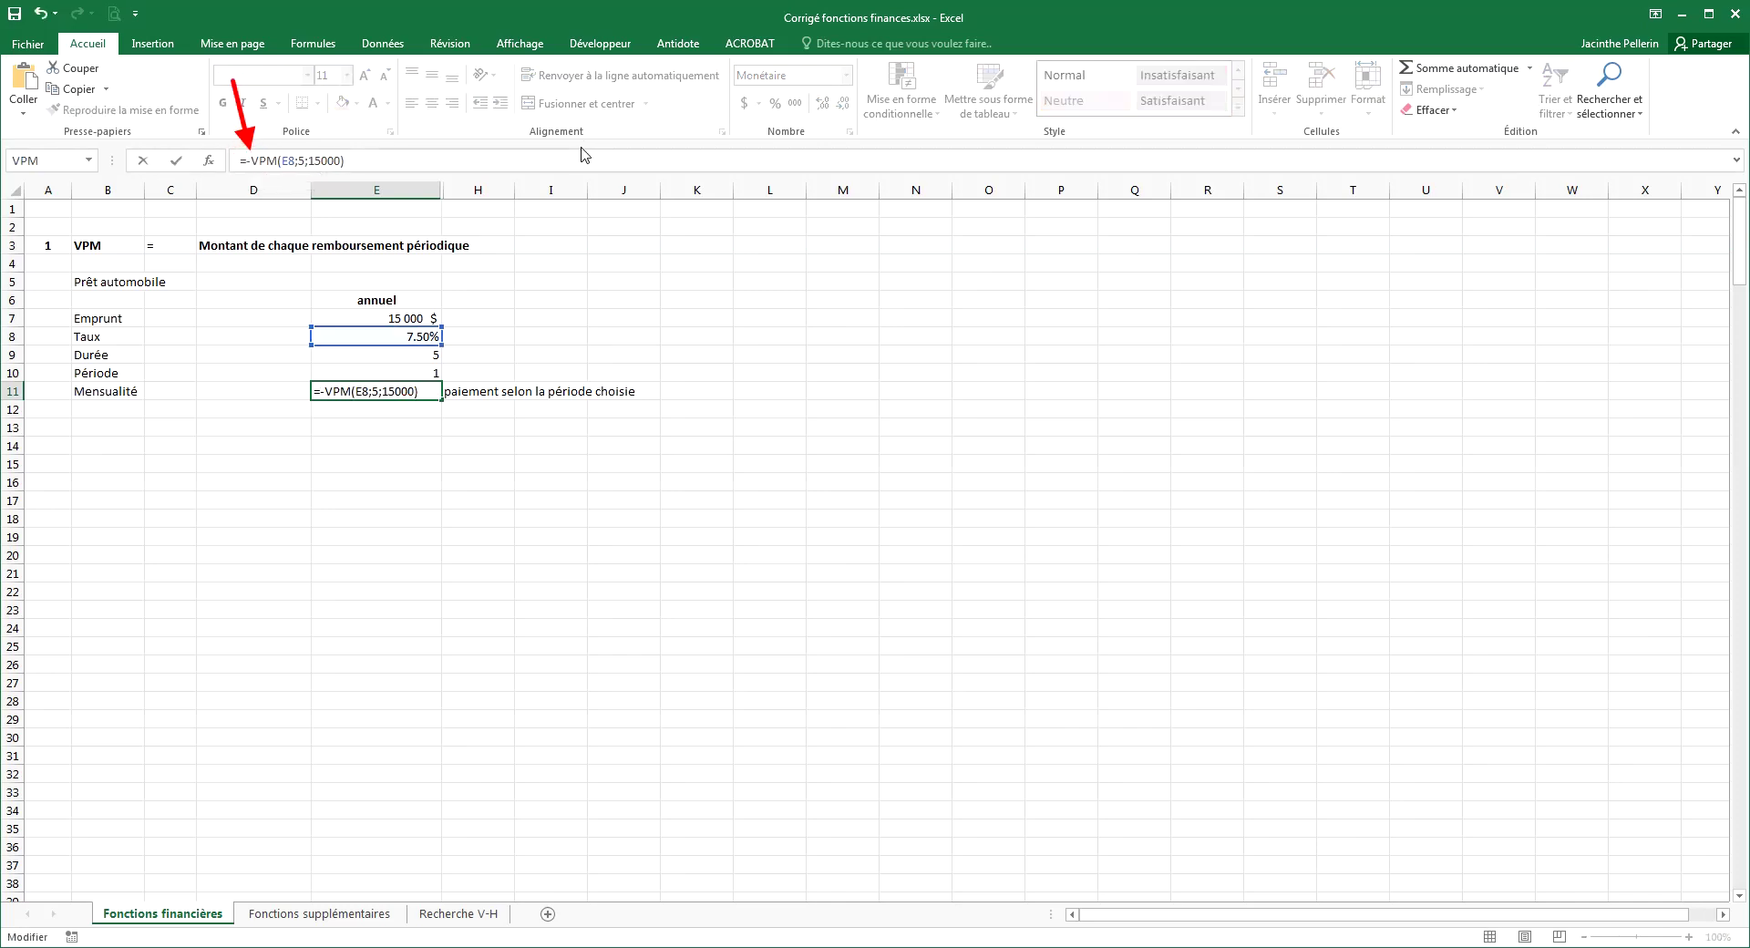
{"action": "key", "text": "Return"}
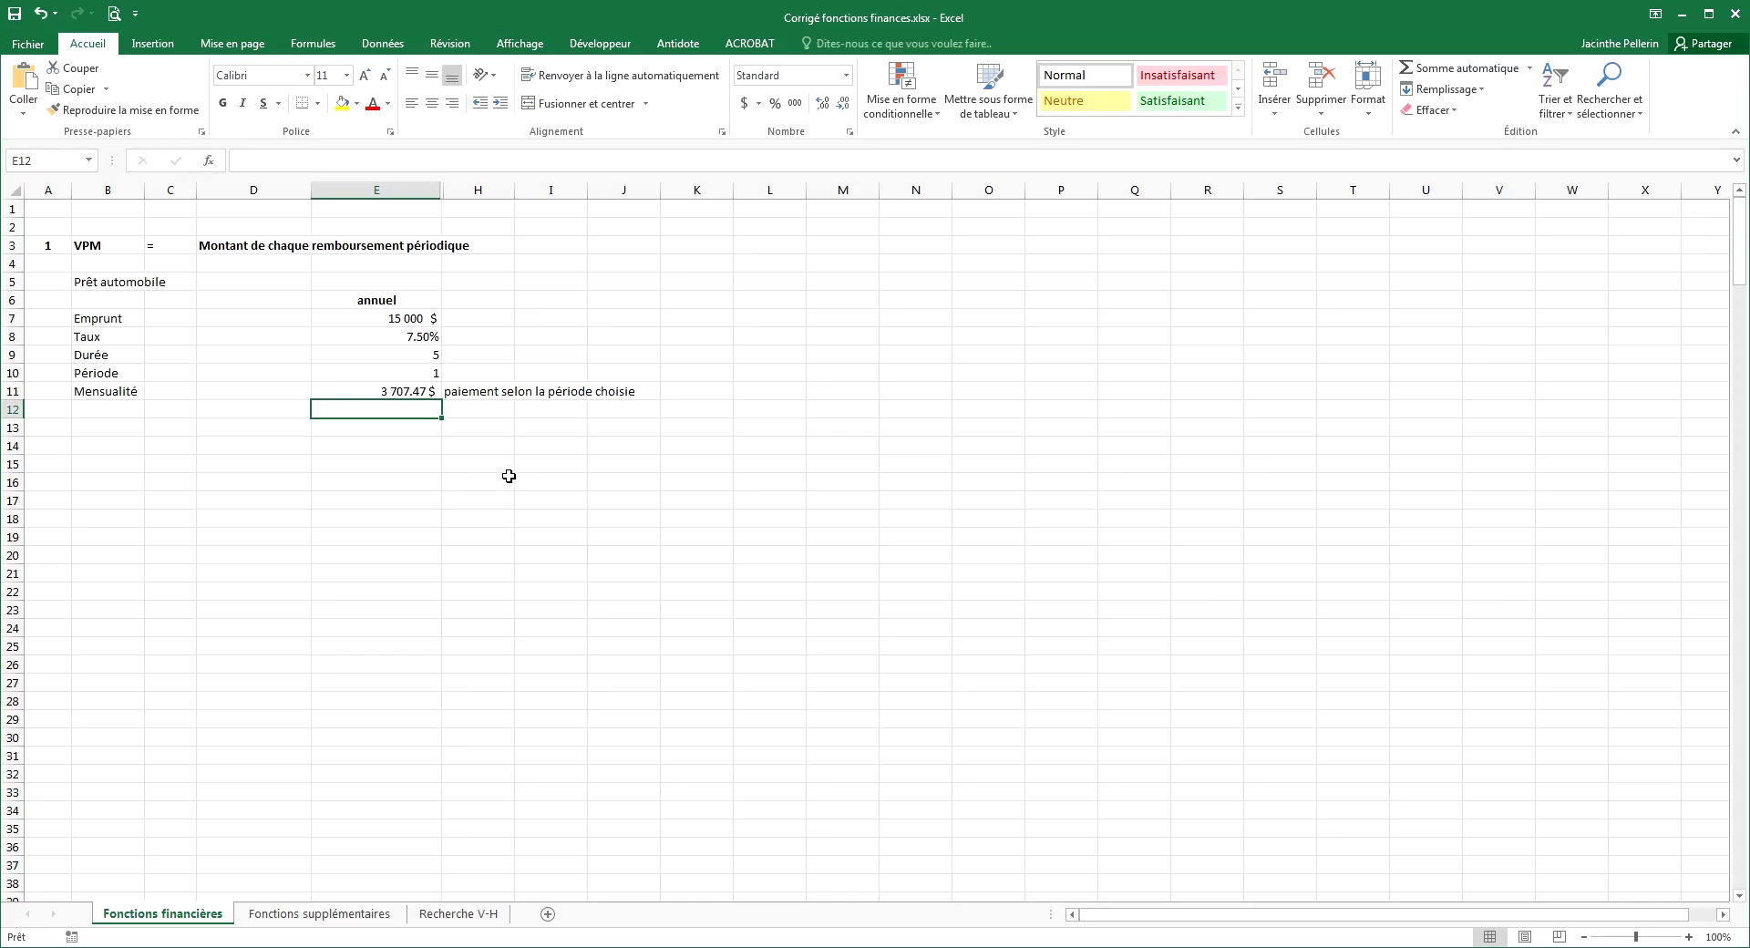
Unhide the columns between E and H, and hide column G again so only the mensuel column is added.
{"action": "left_click_drag", "start_coordinate": [377, 189], "coordinate": [471, 190]}
{"action": "right_click", "coordinate": [470, 190]}
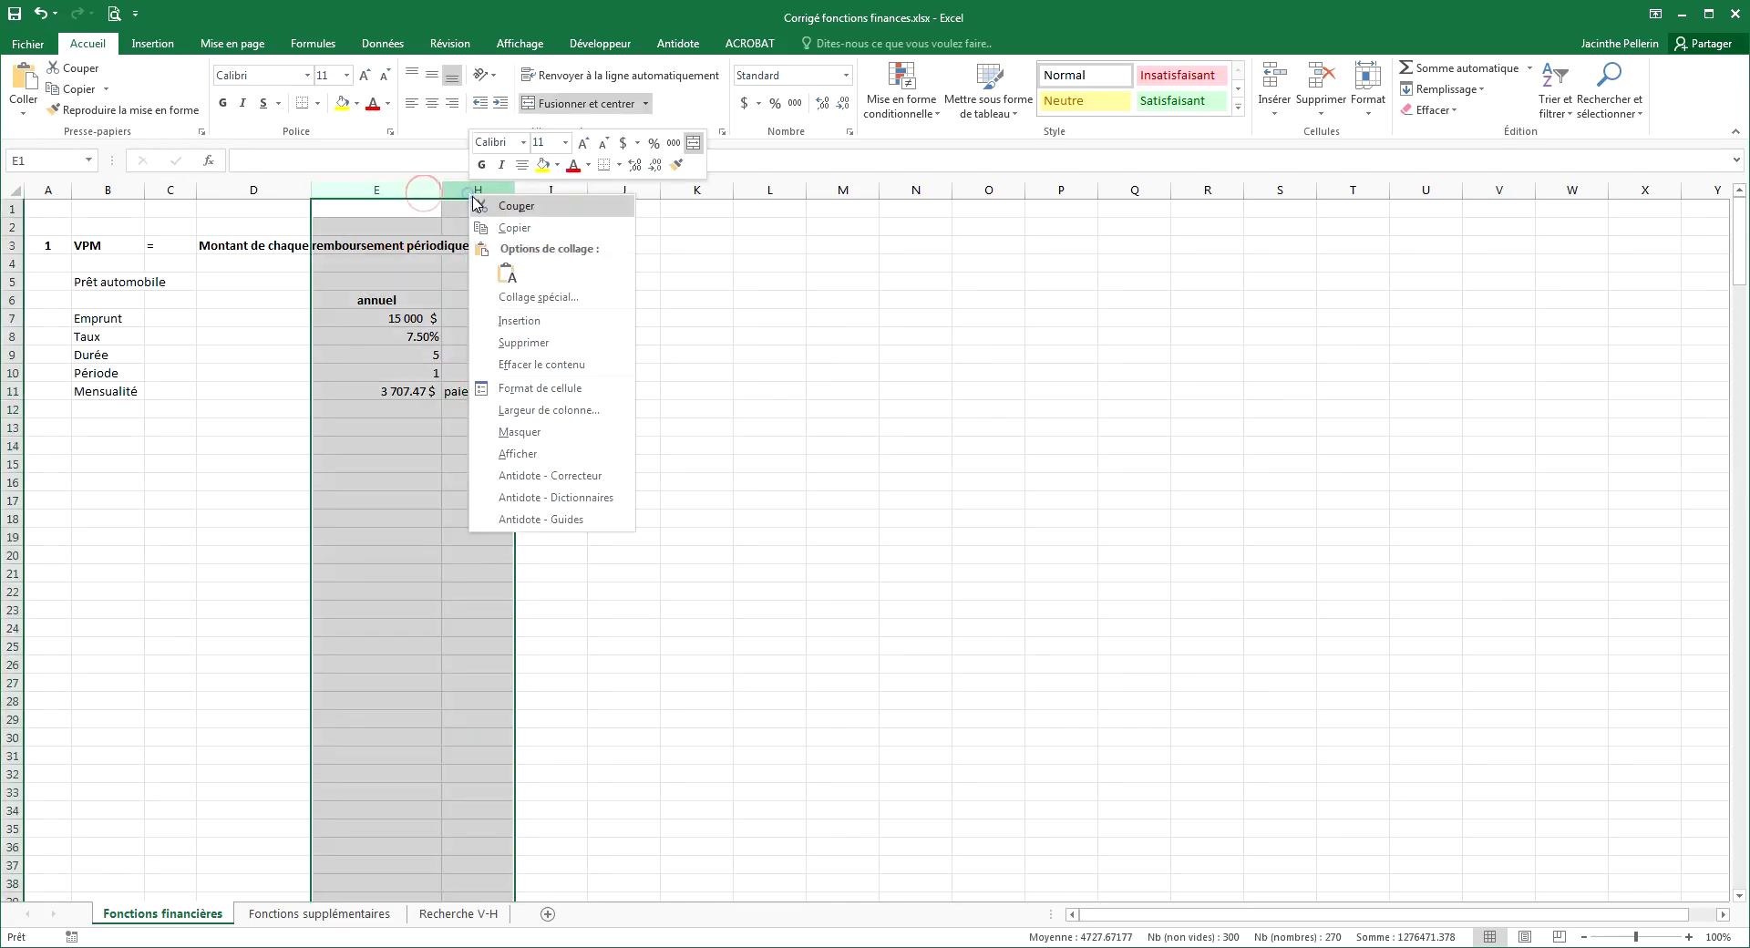
{"action": "left_click", "coordinate": [559, 453]}
{"action": "left_click", "coordinate": [660, 439]}
{"action": "mouse_move", "coordinate": [603, 191]}
{"action": "left_mouse_down"}
{"action": "mouse_move", "coordinate": [679, 190]}
{"action": "mouse_move", "coordinate": [603, 190]}
{"action": "left_mouse_up"}
{"action": "right_click", "coordinate": [602, 190]}
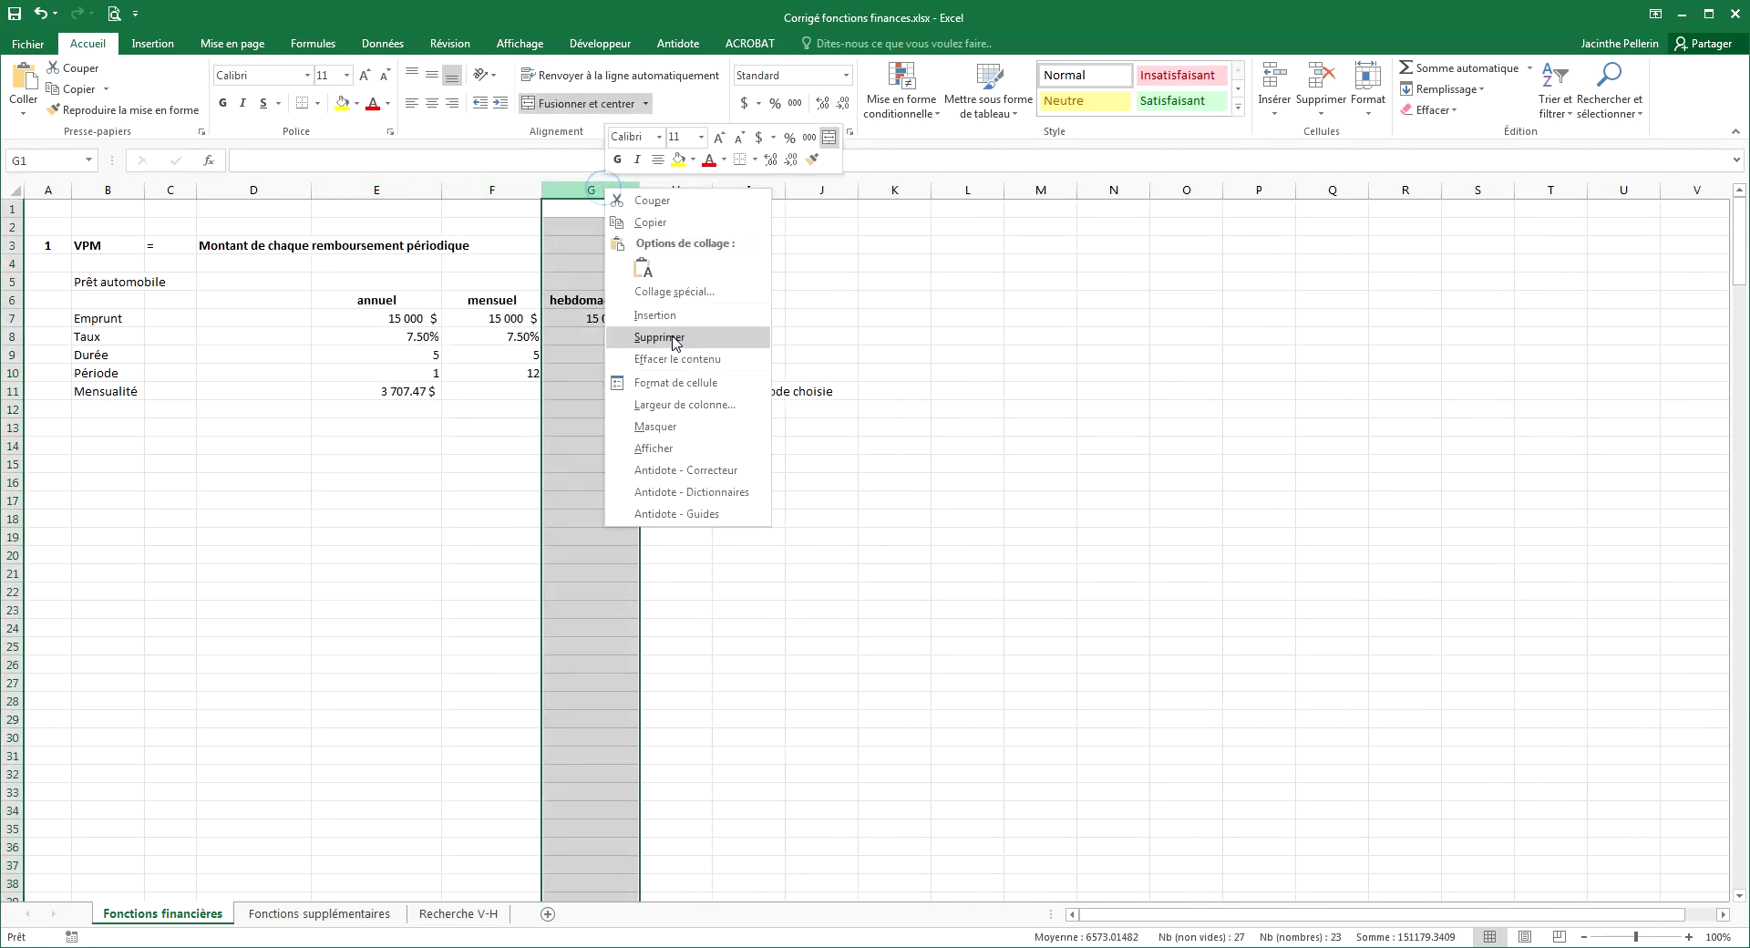
{"action": "left_click", "coordinate": [673, 426]}
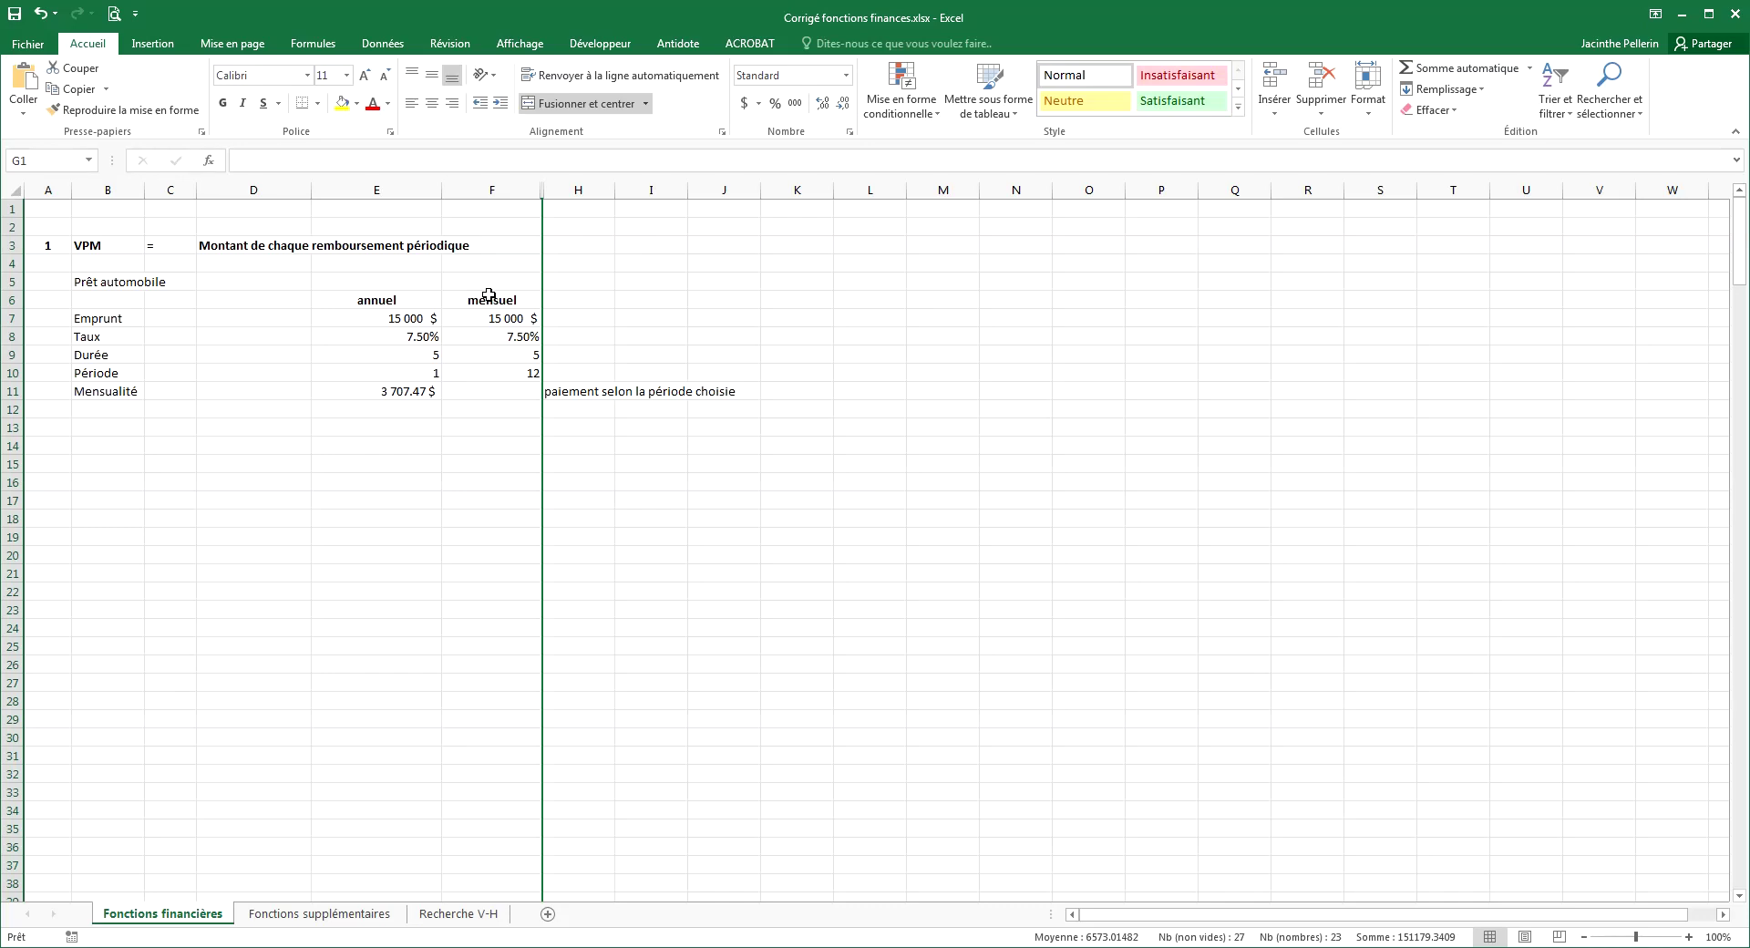
Insert the VPM function from the Finances category into the monthly Mensualité cell F11.
{"action": "left_click", "coordinate": [506, 327]}
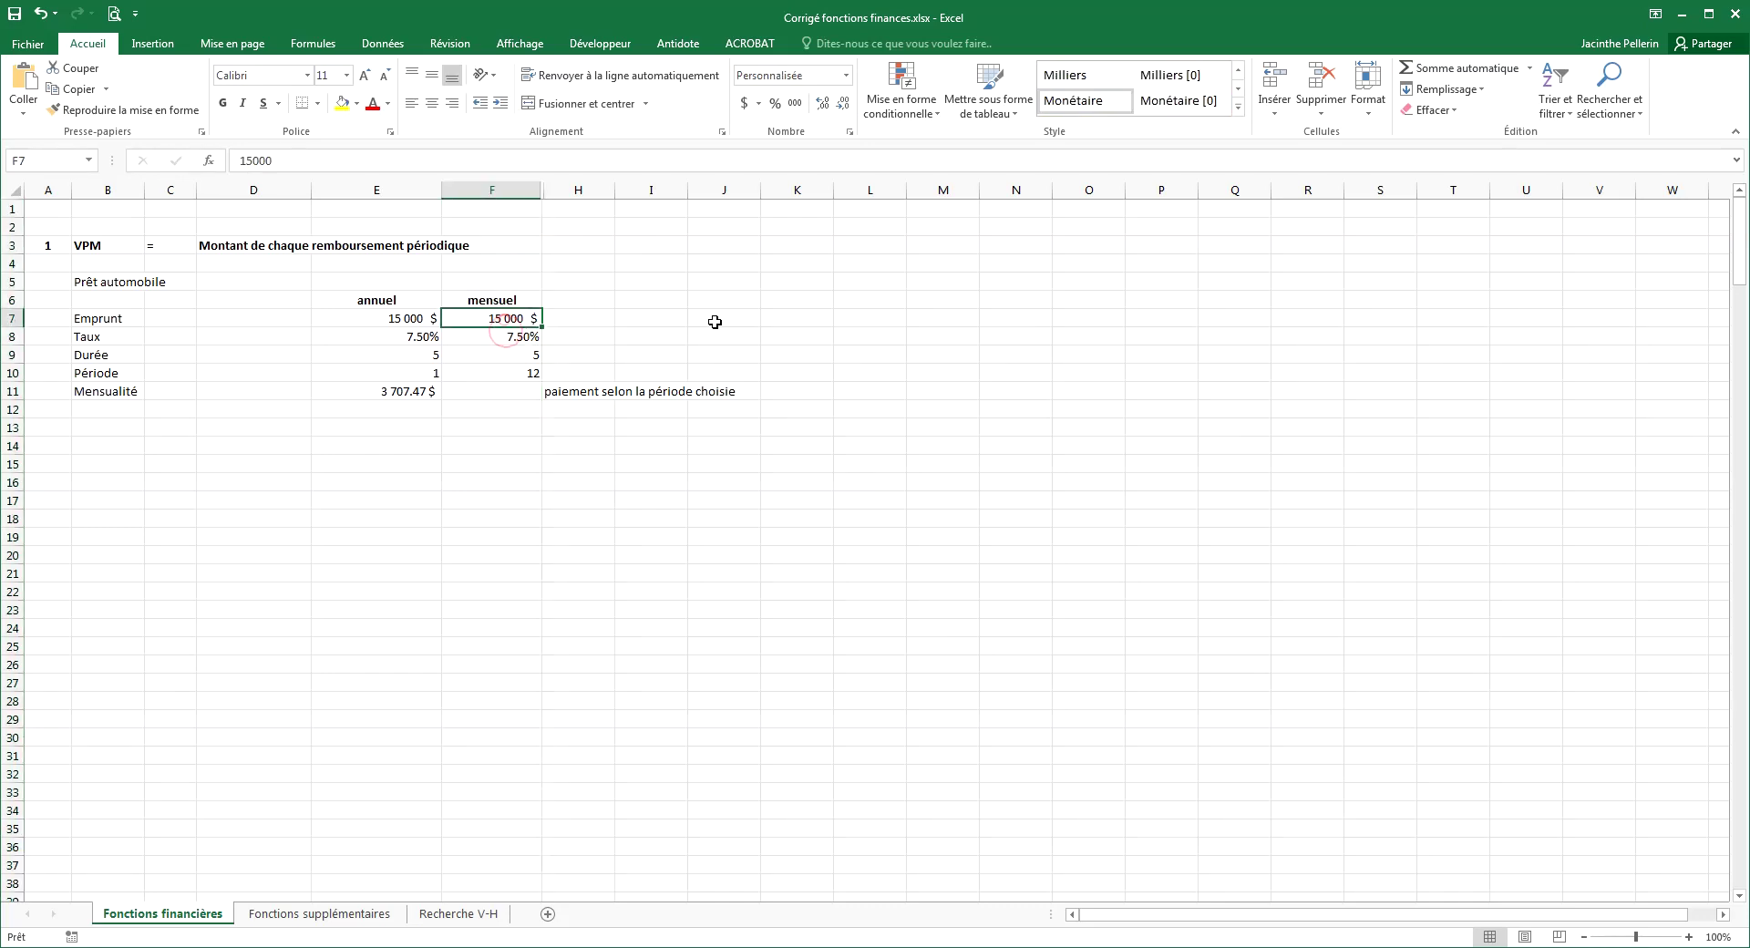
{"action": "left_click", "coordinate": [501, 374]}
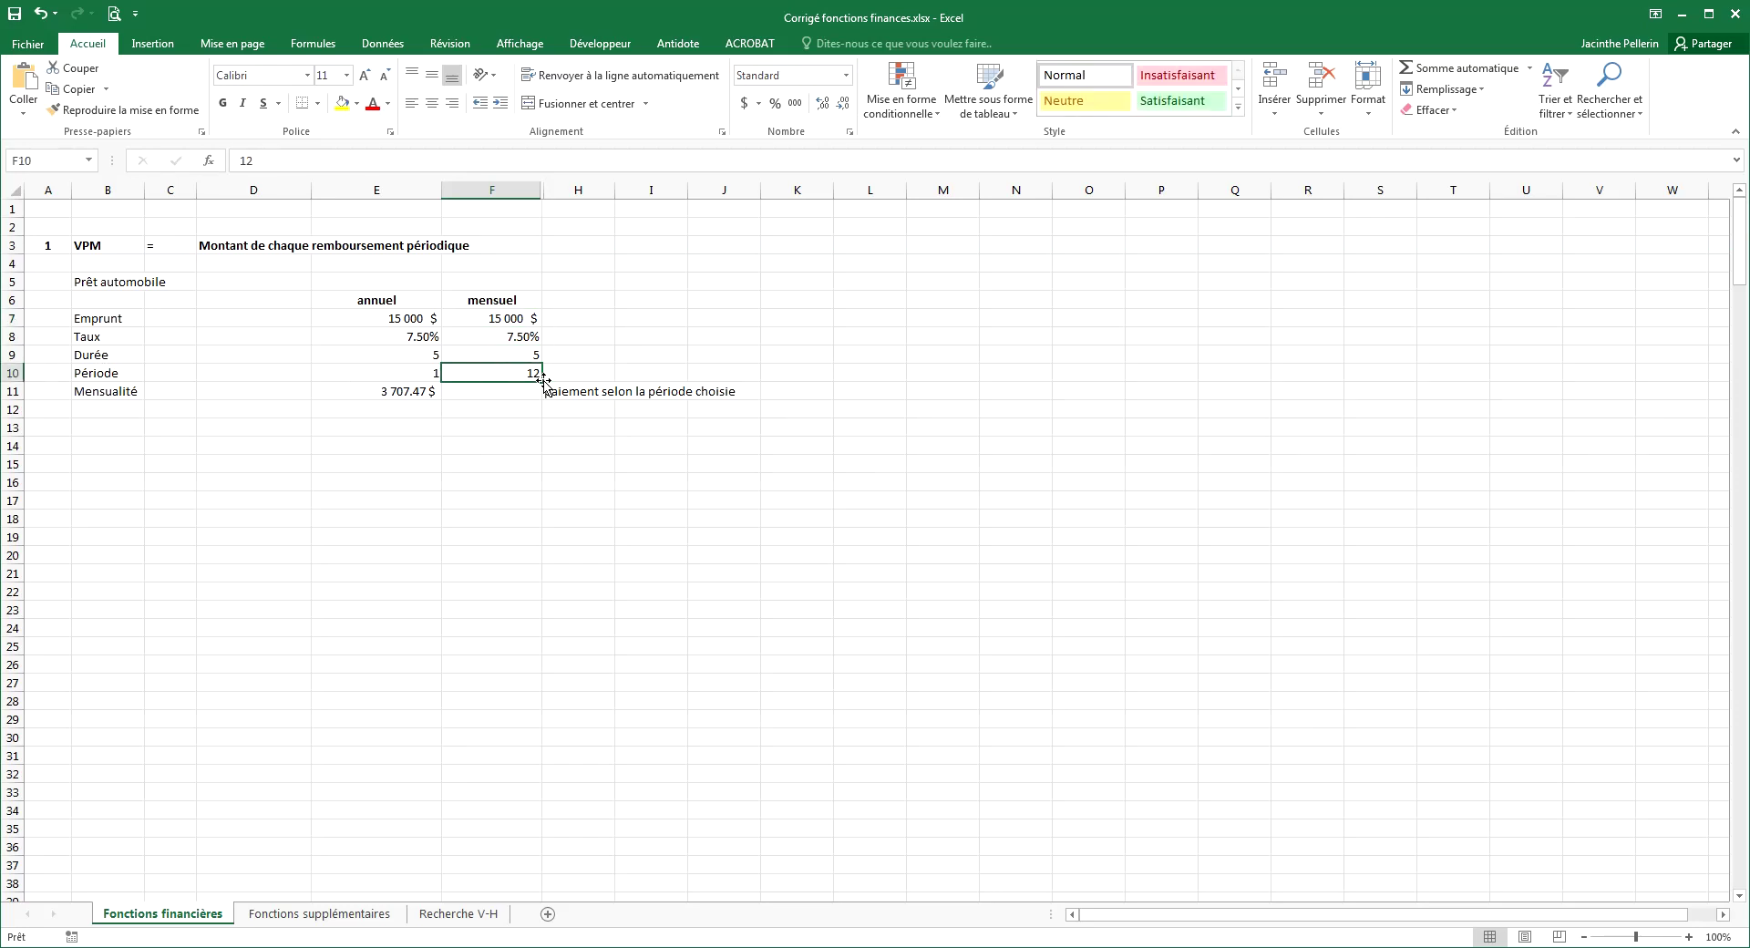
{"action": "left_click", "coordinate": [504, 391]}
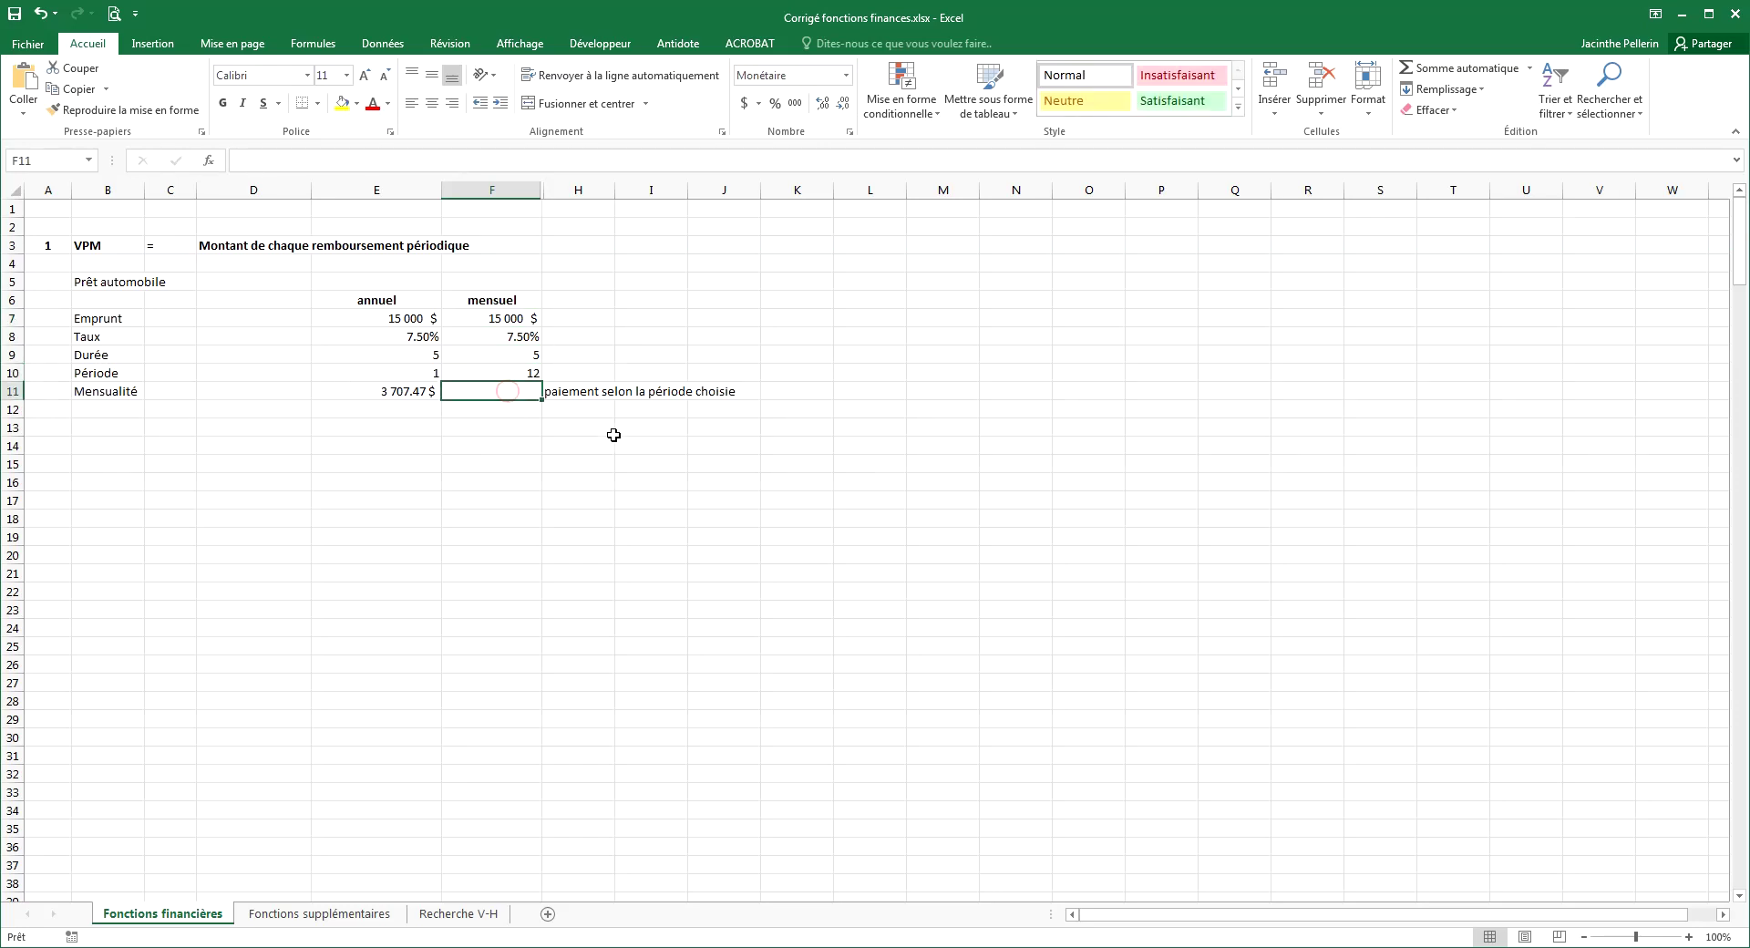
{"action": "left_click", "coordinate": [211, 161]}
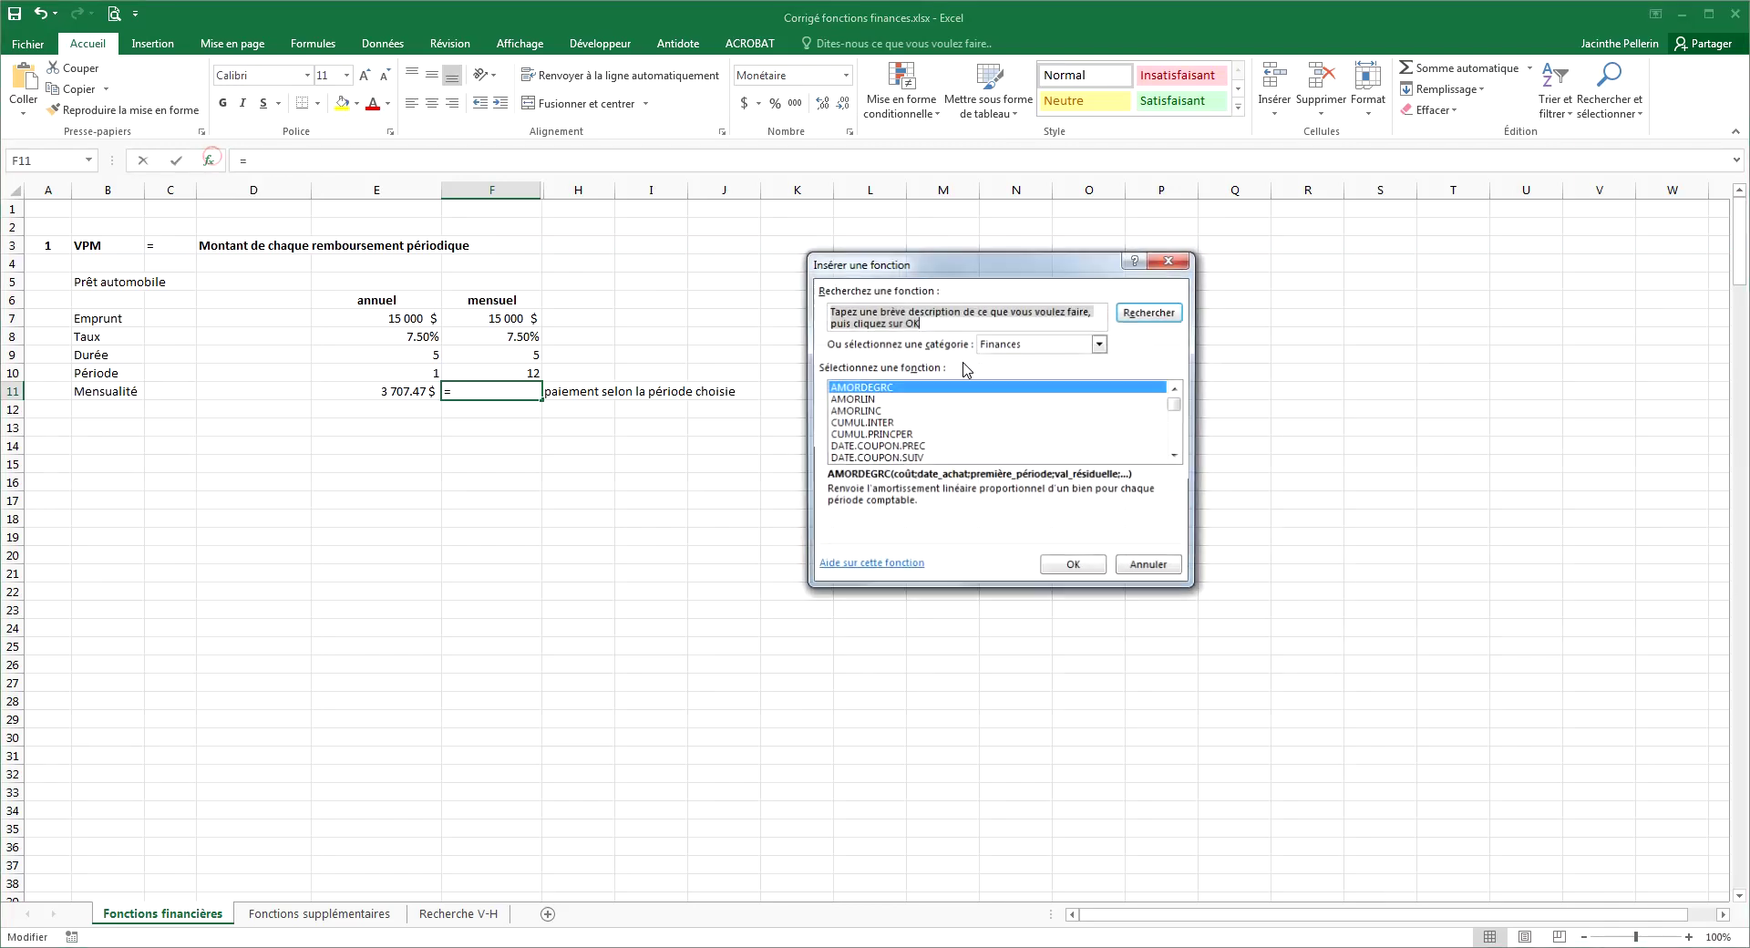
{"action": "left_click", "coordinate": [1102, 344]}
{"action": "left_click", "coordinate": [1039, 384]}
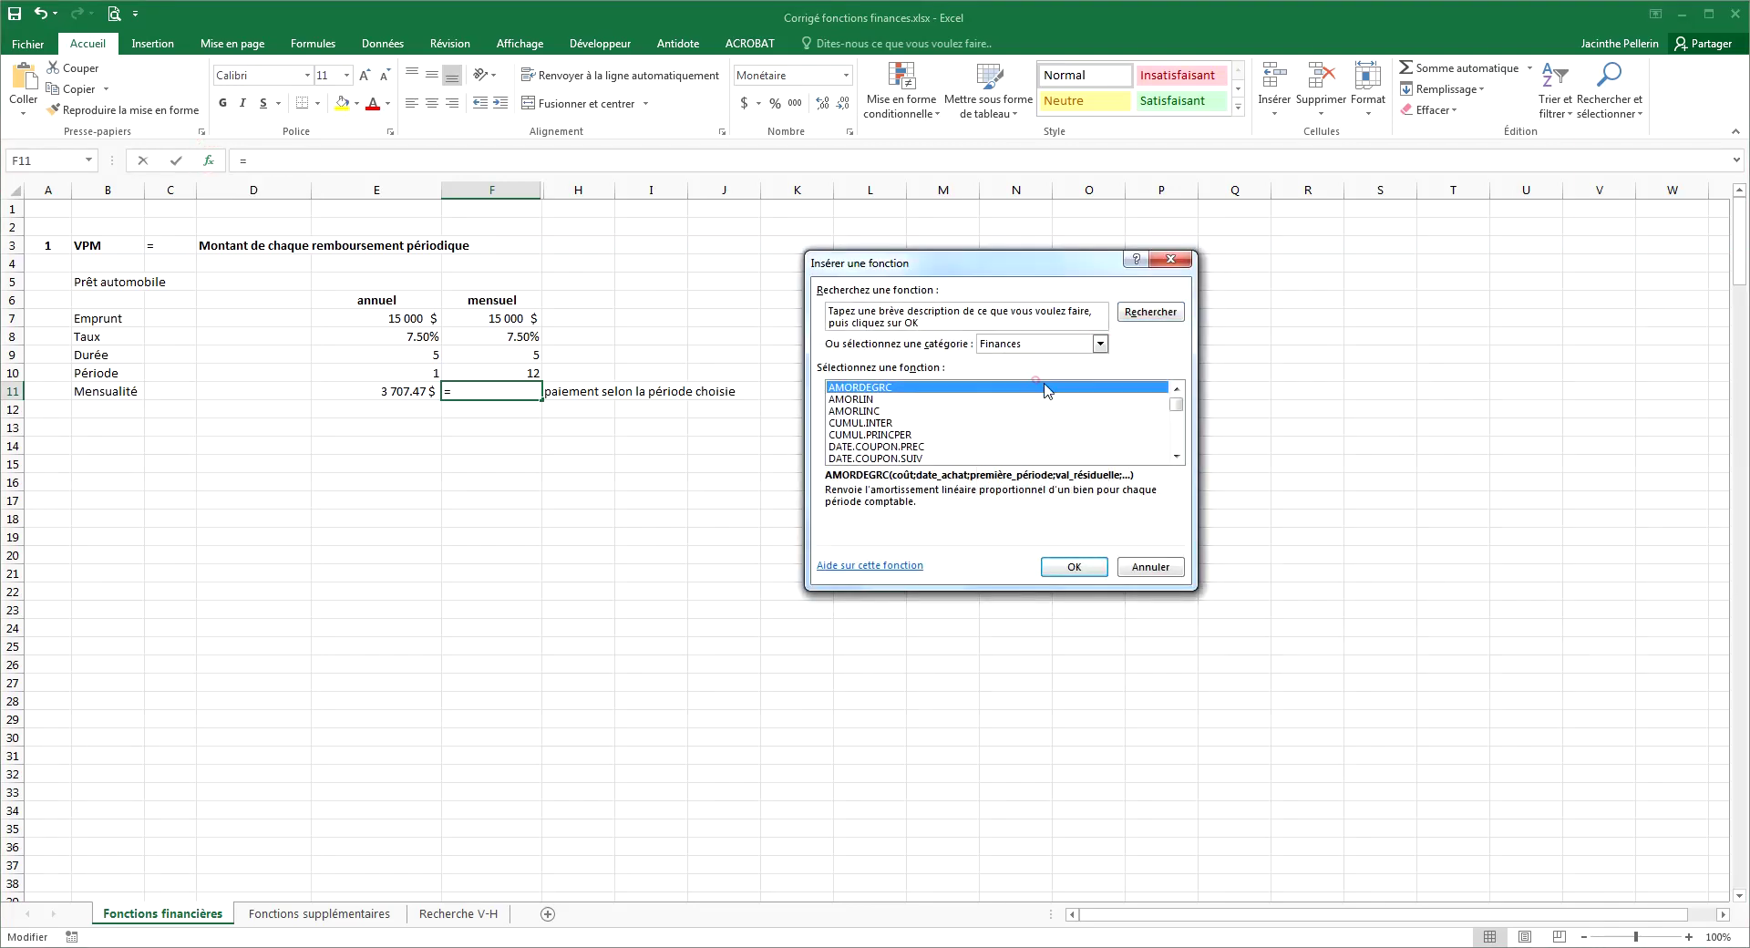
{"action": "left_click_drag", "start_coordinate": [1177, 404], "coordinate": [1098, 471]}
{"action": "left_click", "coordinate": [1089, 459]}
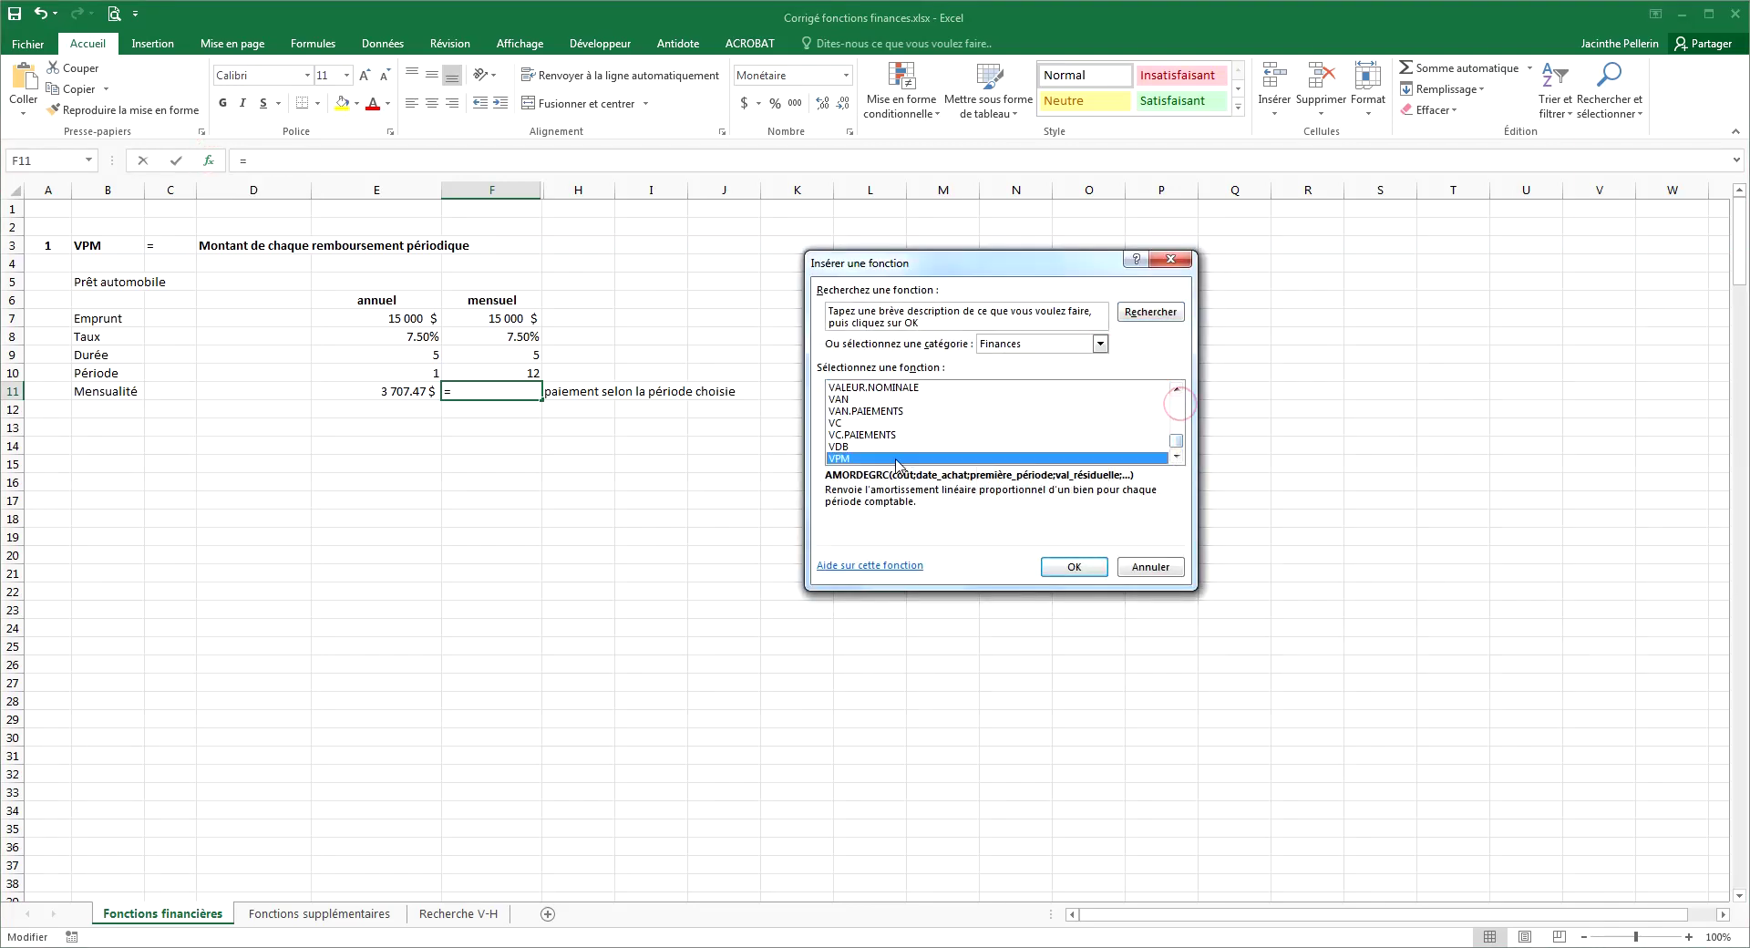
{"action": "left_click", "coordinate": [1080, 563]}
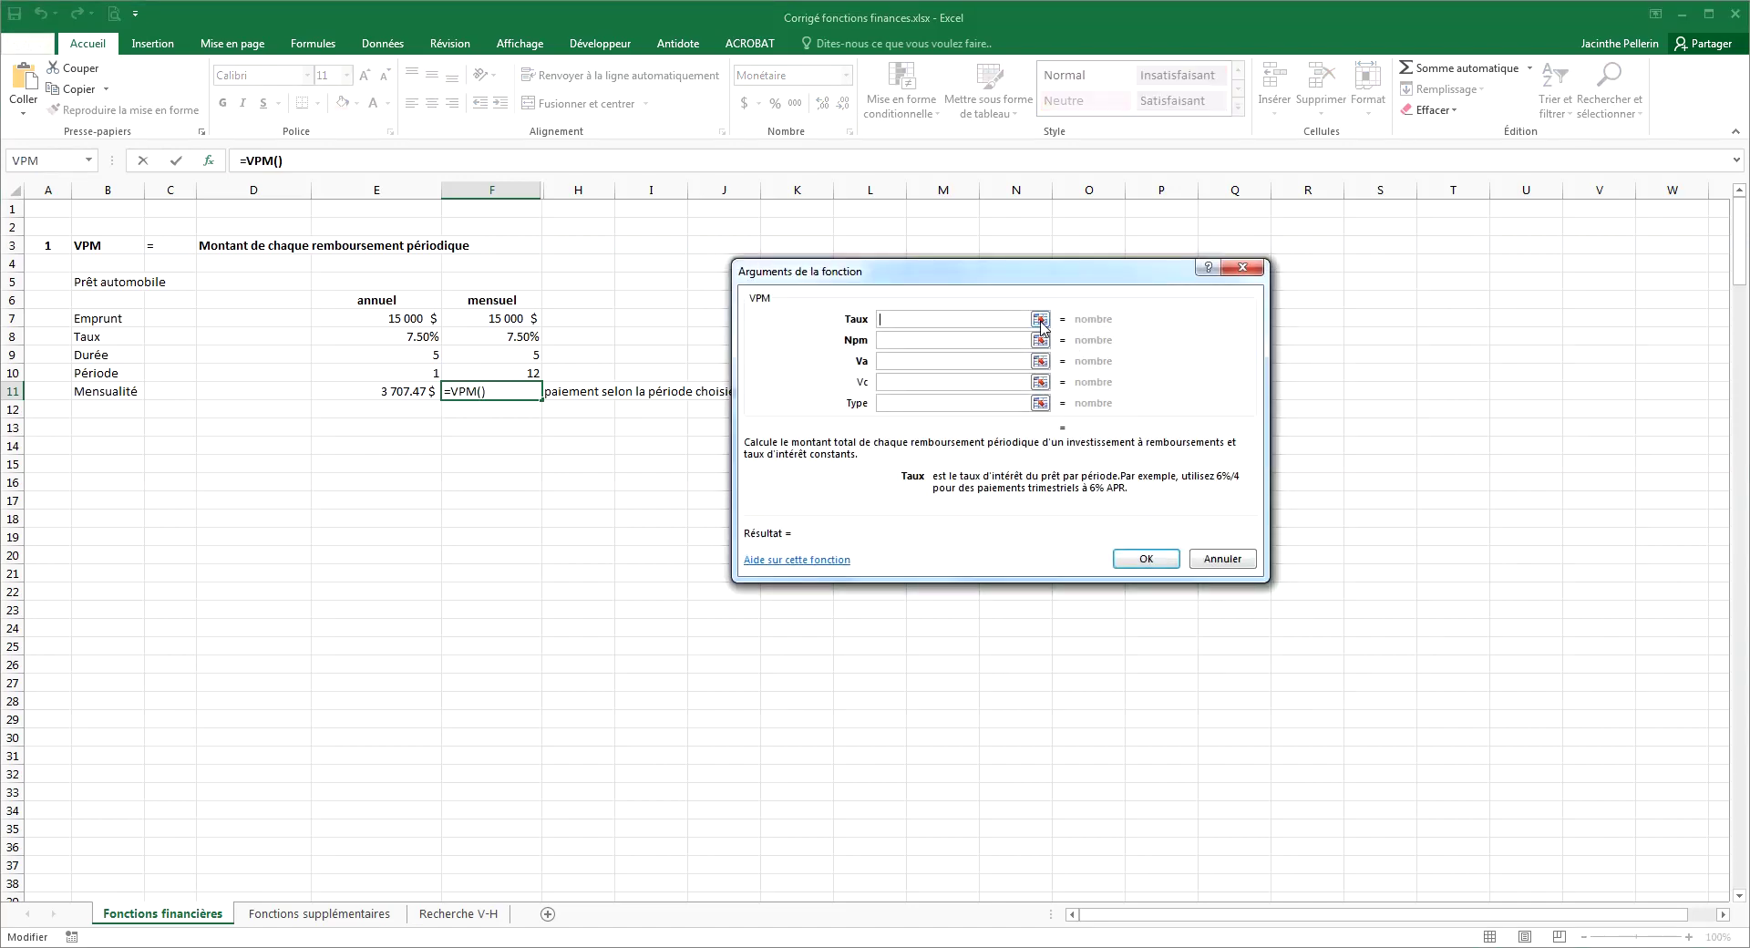
Set the monthly VPM arguments to Taux F8/12, Npm 60 and Va 15000.
{"action": "left_click", "coordinate": [1040, 320]}
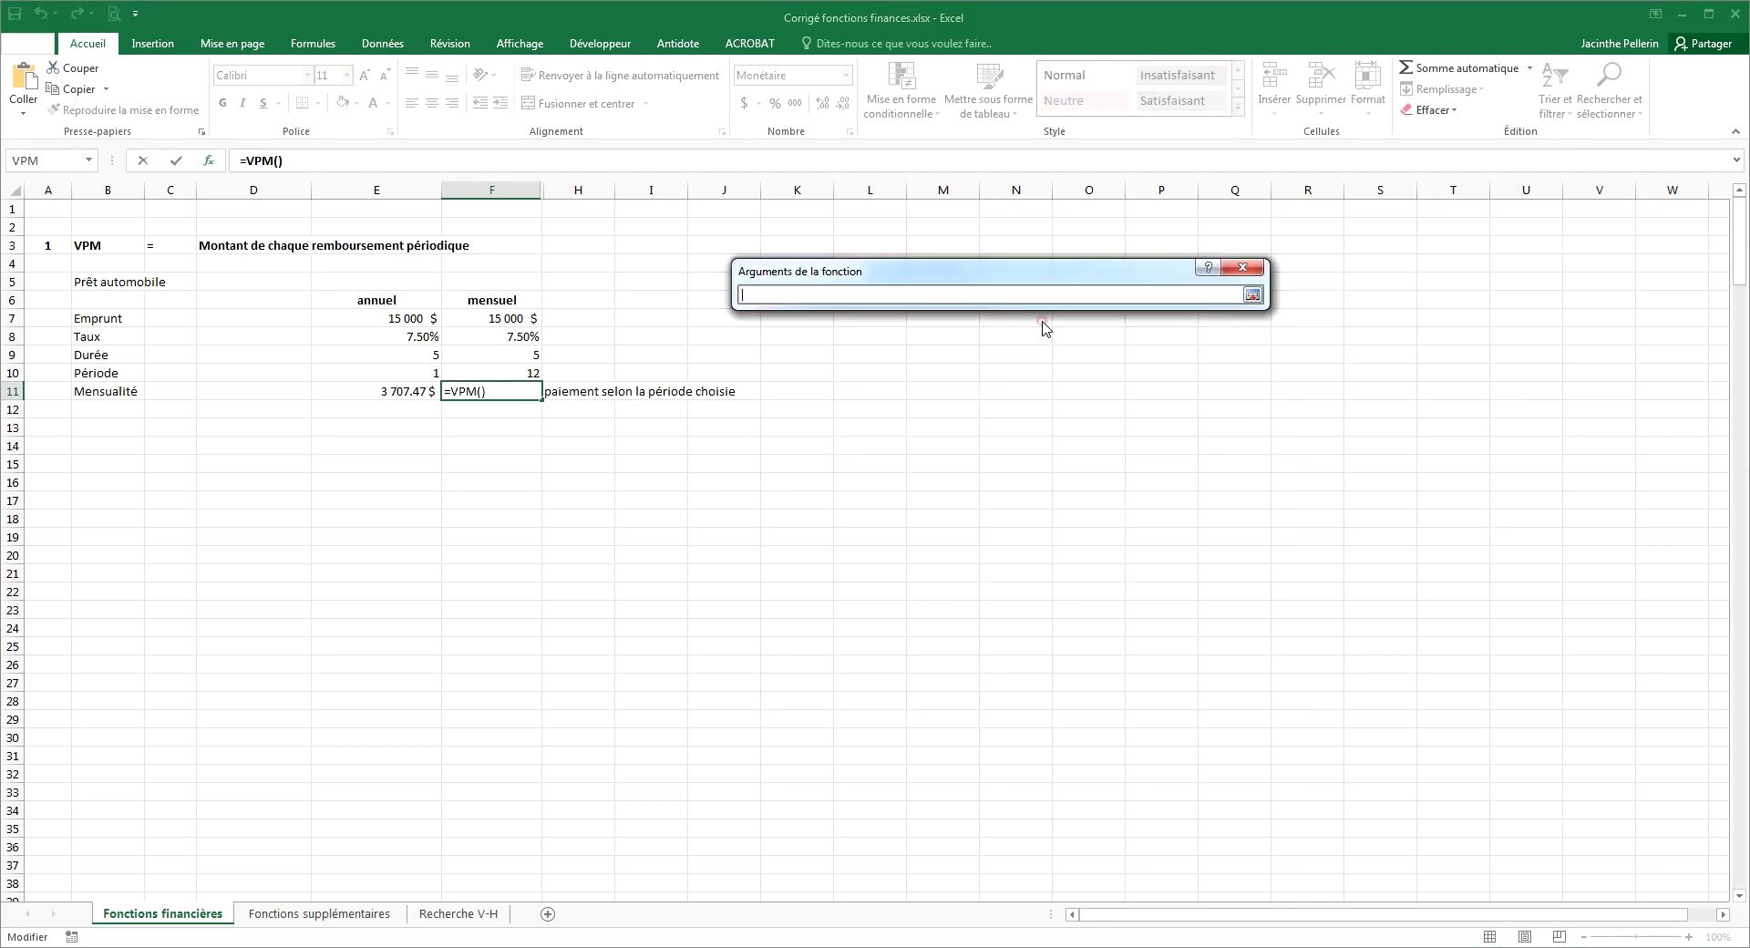
{"action": "left_click", "coordinate": [515, 339]}
{"action": "type", "text": "/12"}
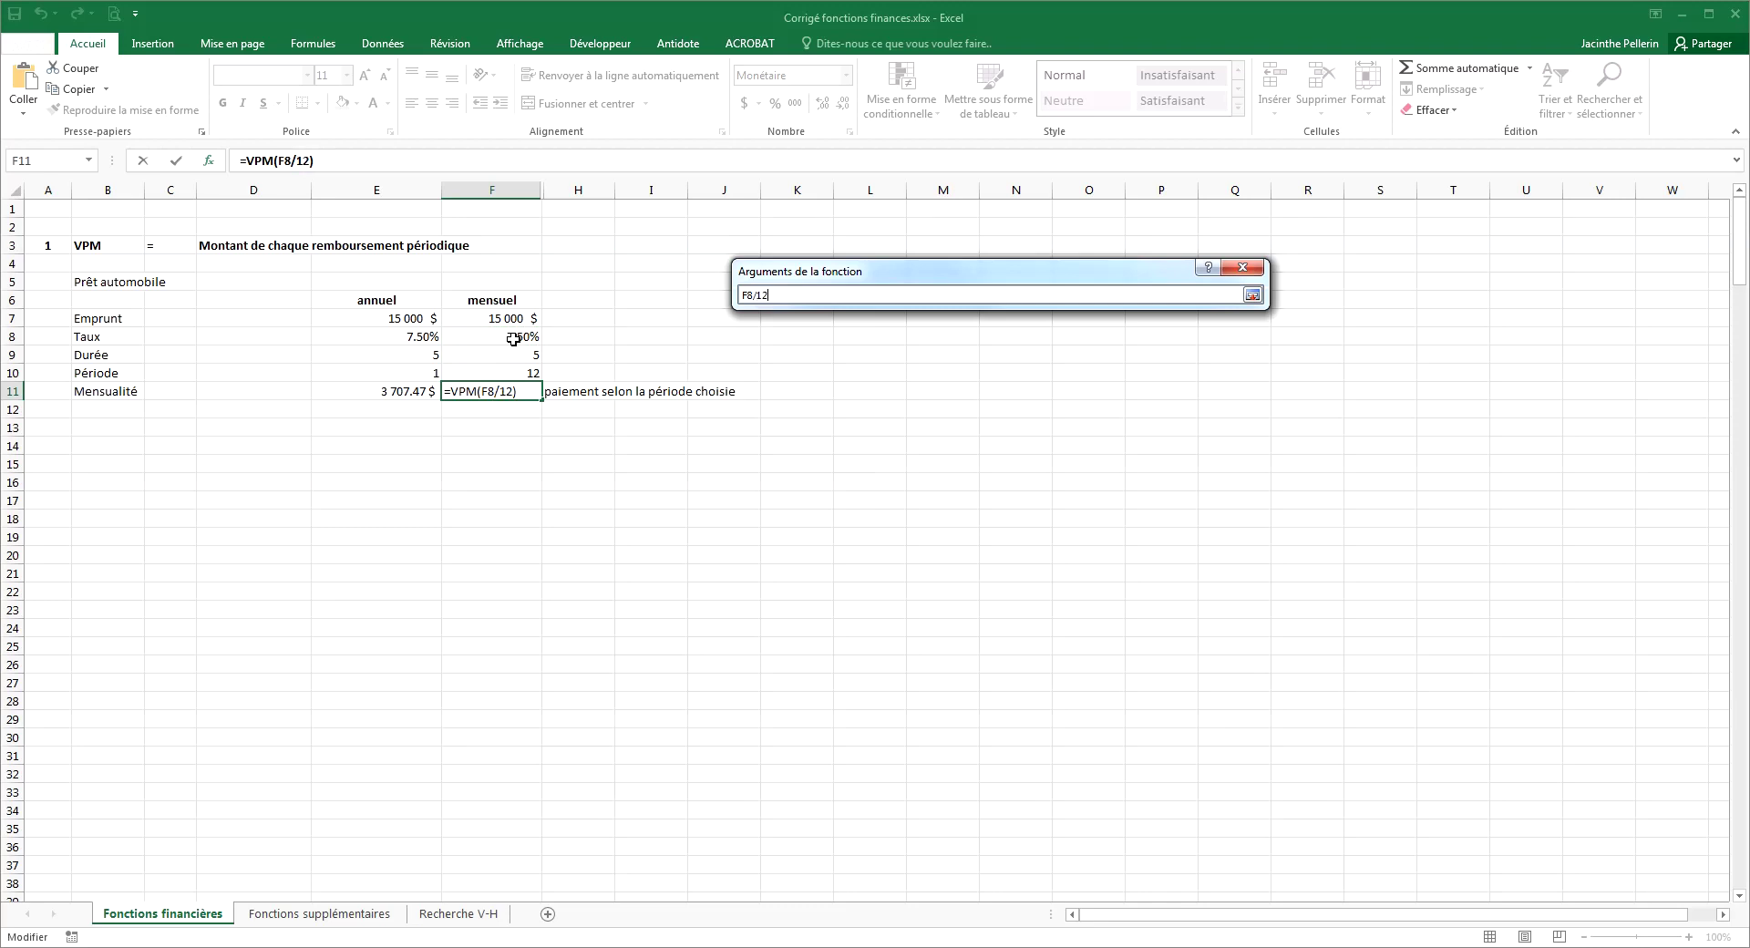
{"action": "left_click", "coordinate": [1254, 297]}
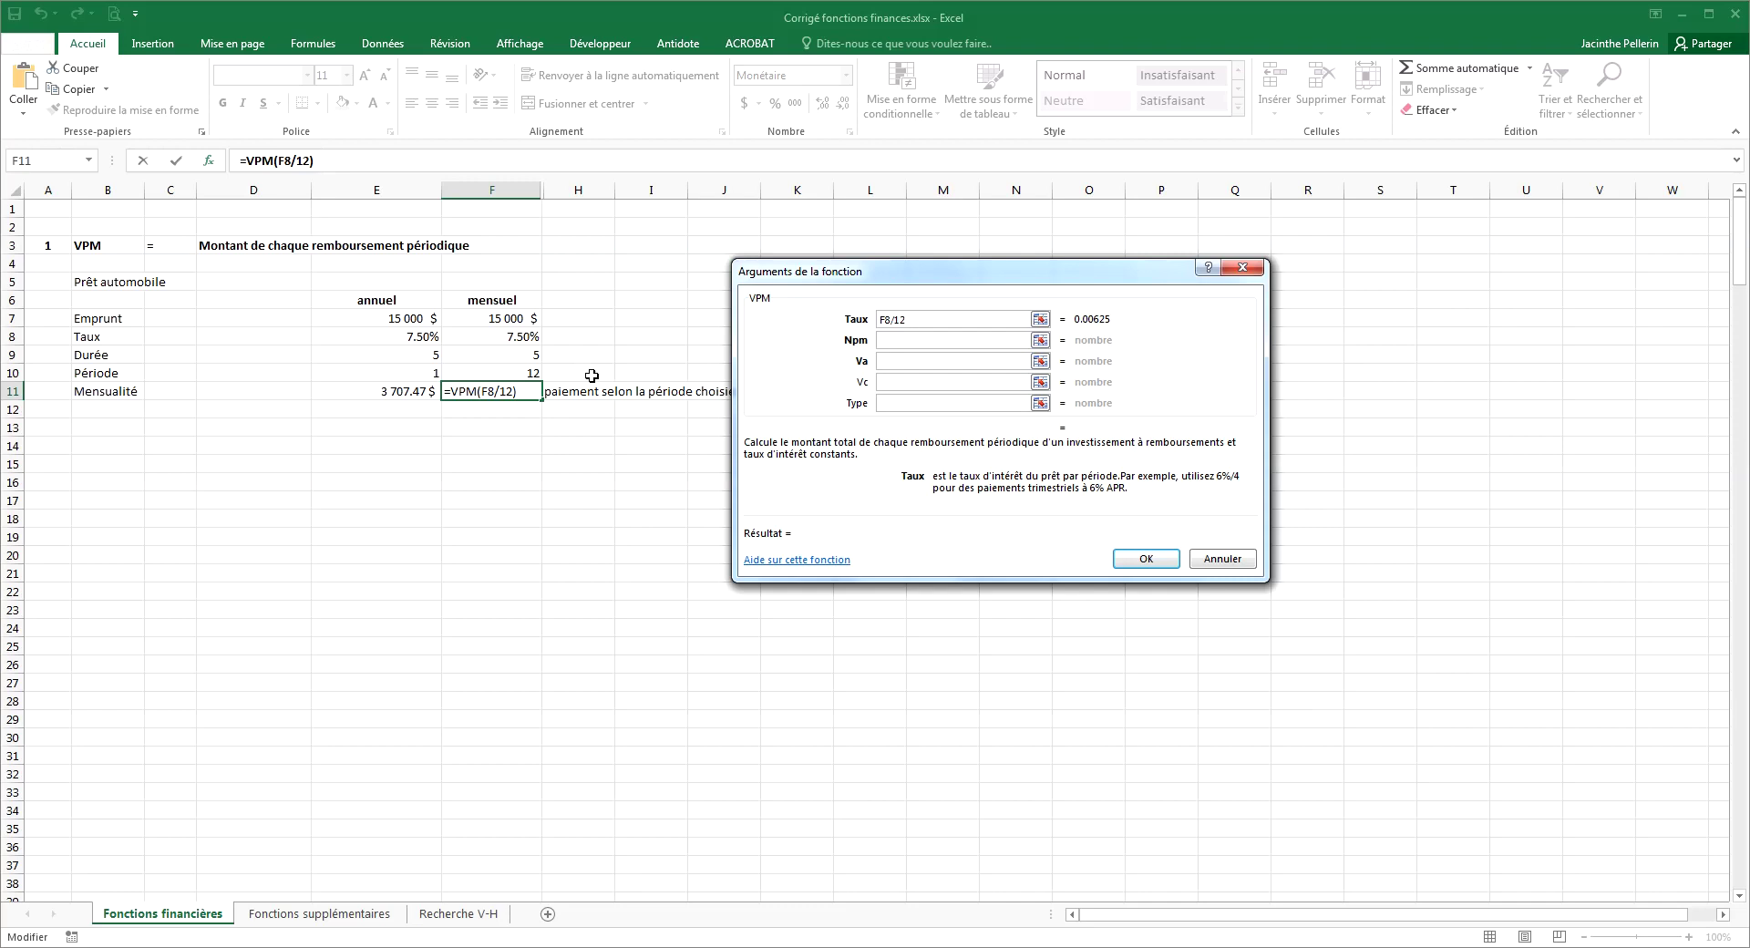
{"action": "left_click", "coordinate": [946, 345]}
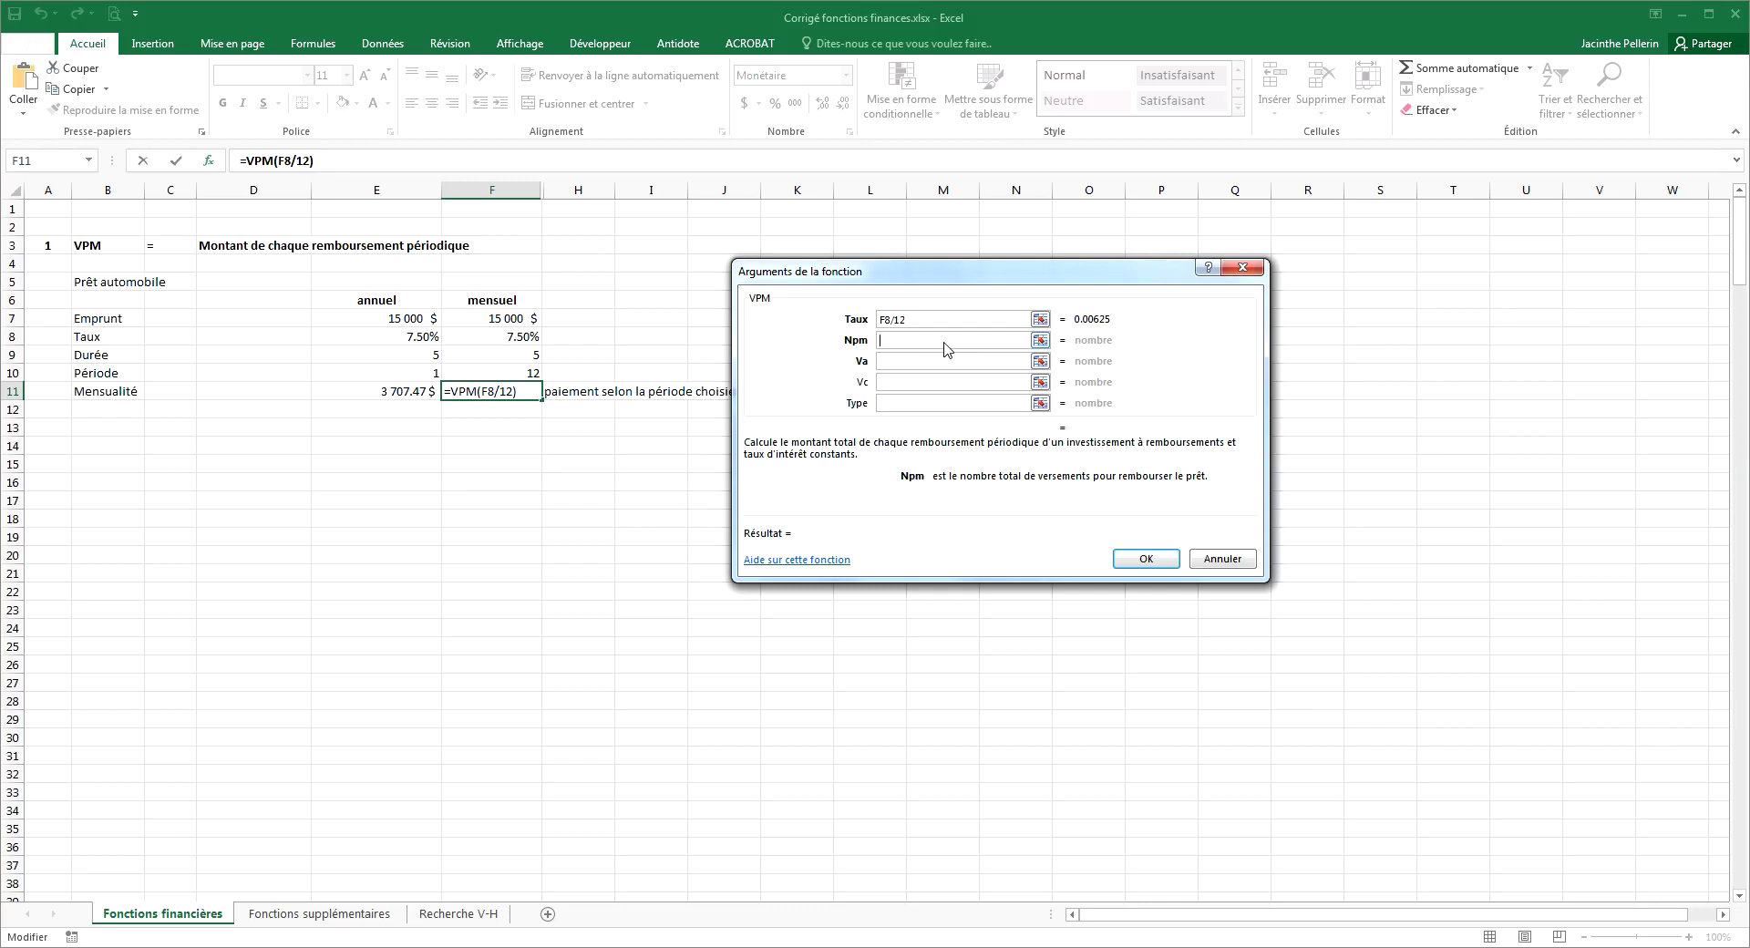
{"action": "type", "text": "60"}
{"action": "left_click", "coordinate": [942, 365]}
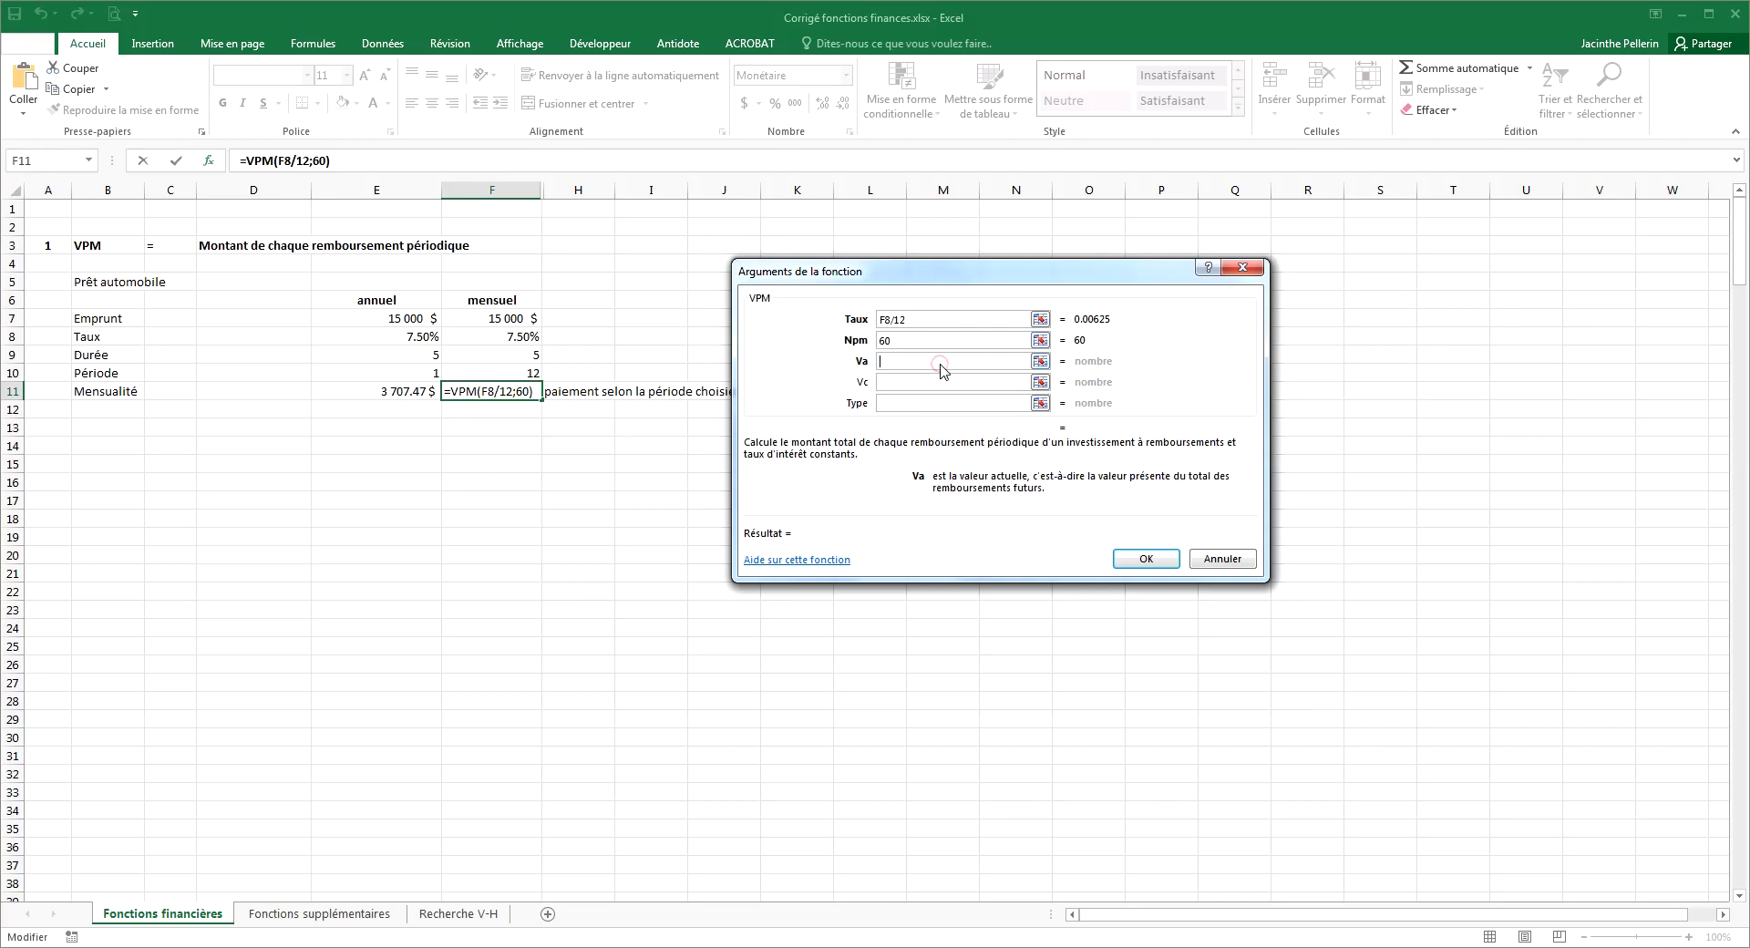
{"action": "type", "text": "15000"}
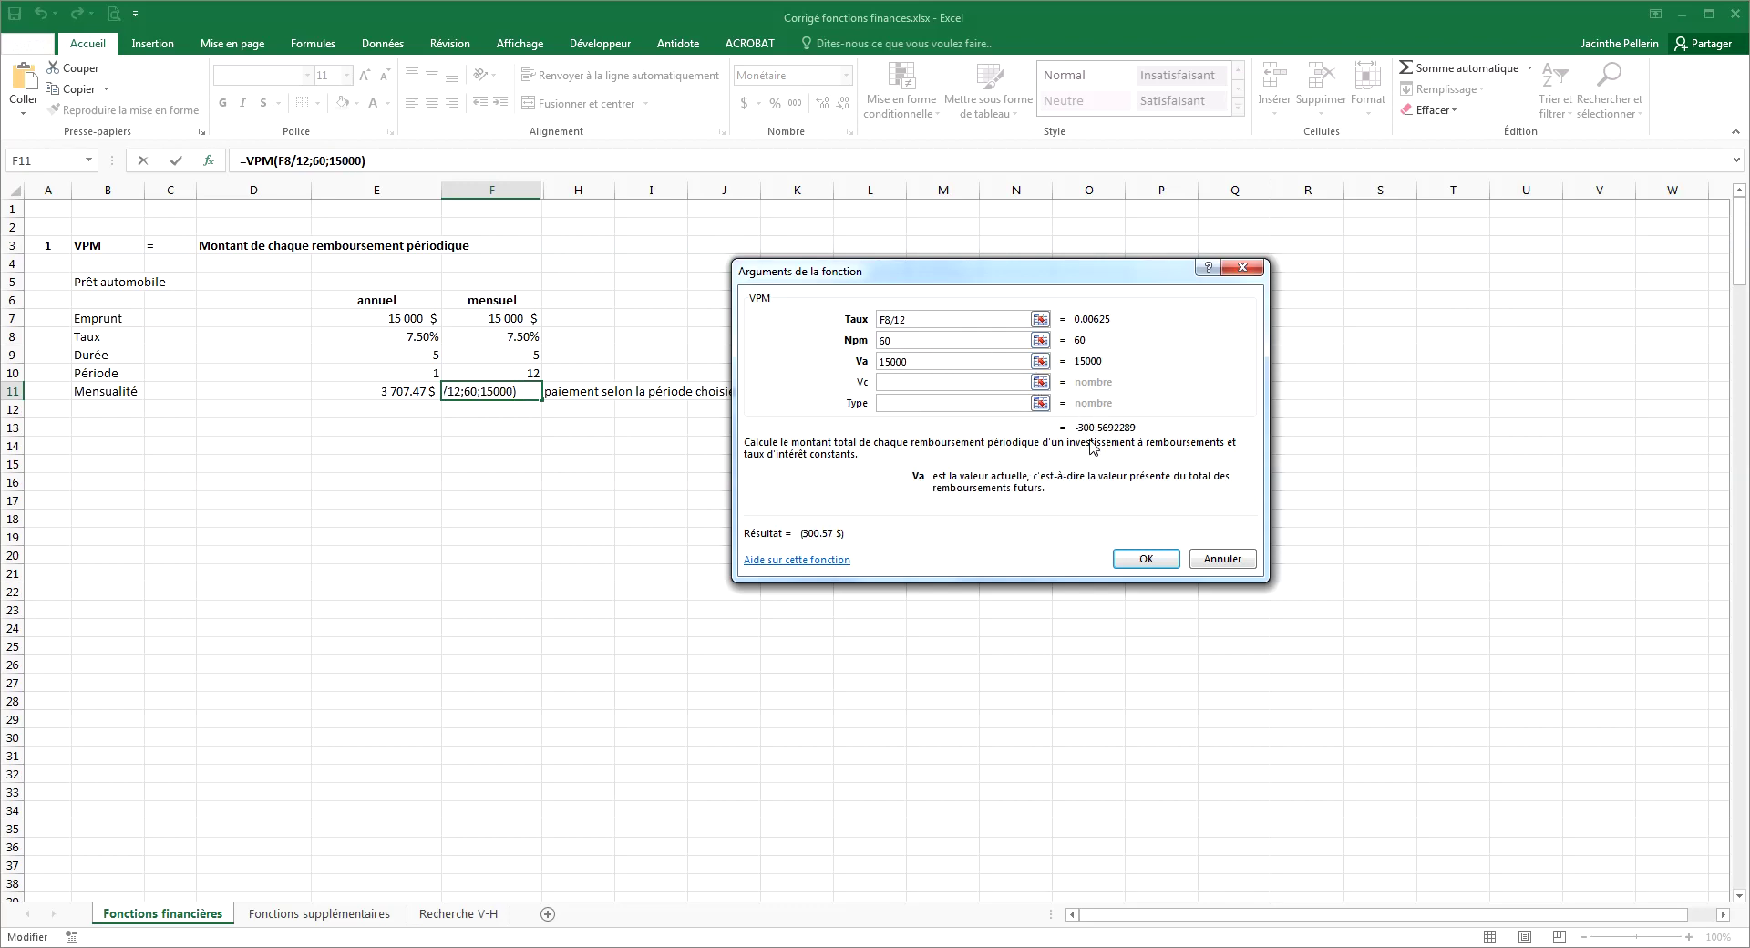
Make the Va argument negative, as -15000, and validate the monthly VPM function.
{"action": "left_click", "coordinate": [882, 360]}
{"action": "type", "text": "-"}
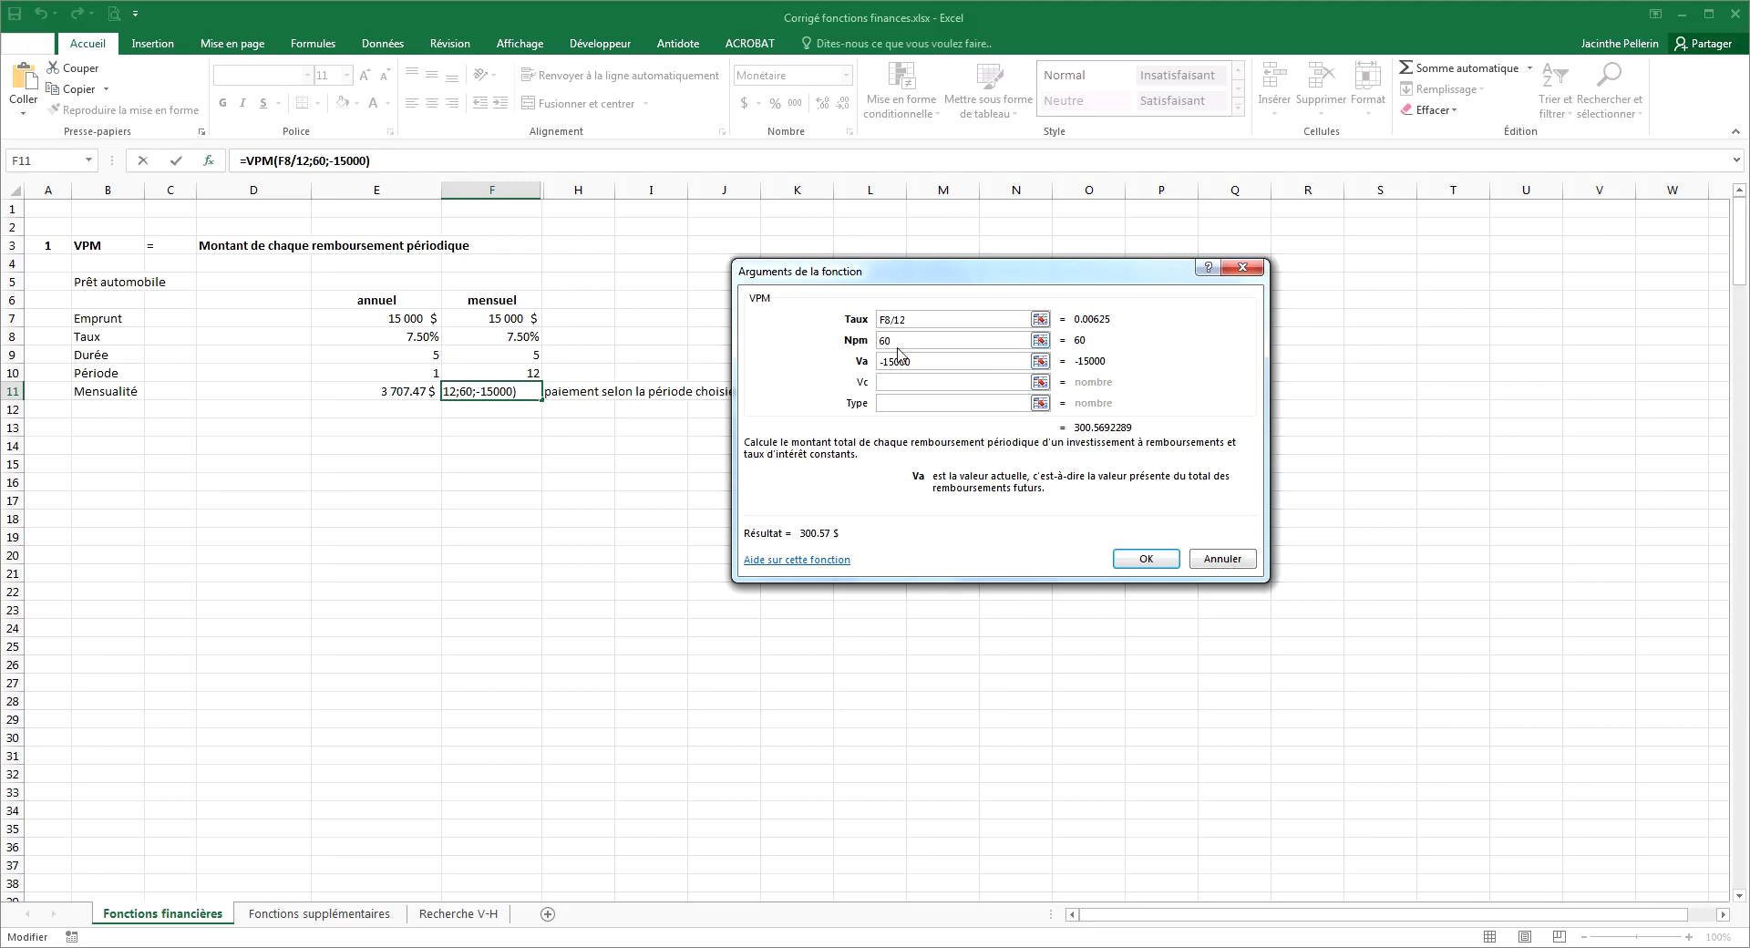
{"action": "left_click", "coordinate": [1139, 557]}
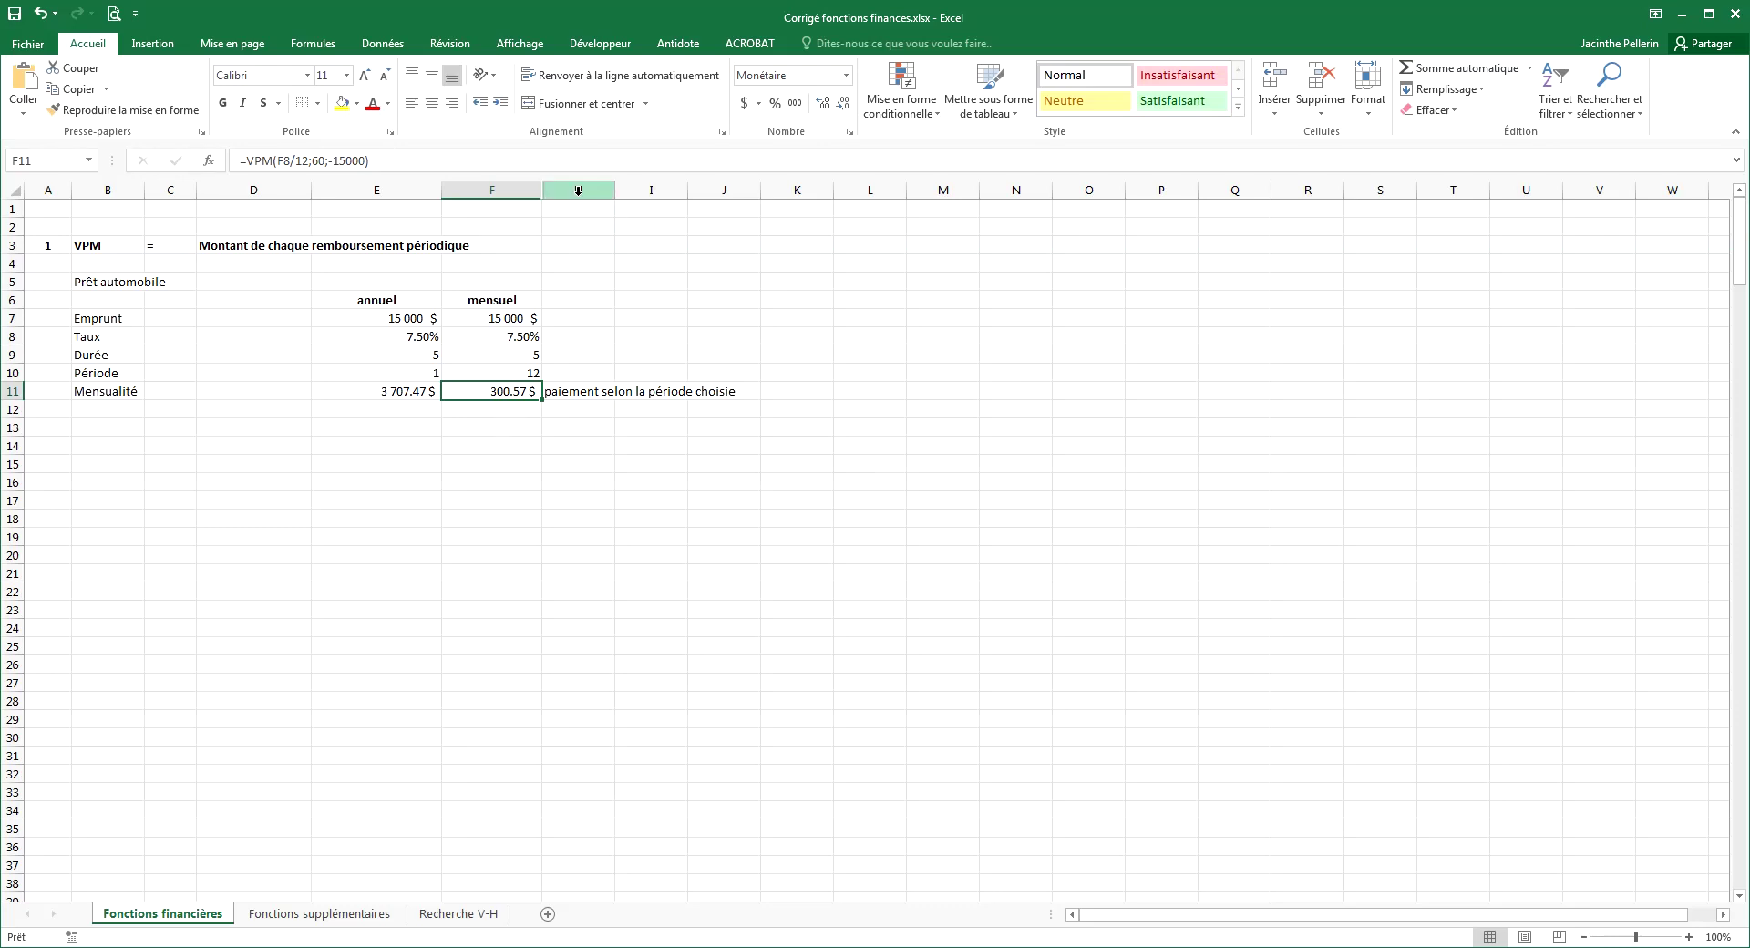
Unhide column G between columns F and H so the hebdomadaire loan data is included in the table.
{"action": "left_click_drag", "start_coordinate": [578, 190], "coordinate": [525, 190]}
{"action": "right_click", "coordinate": [525, 189]}
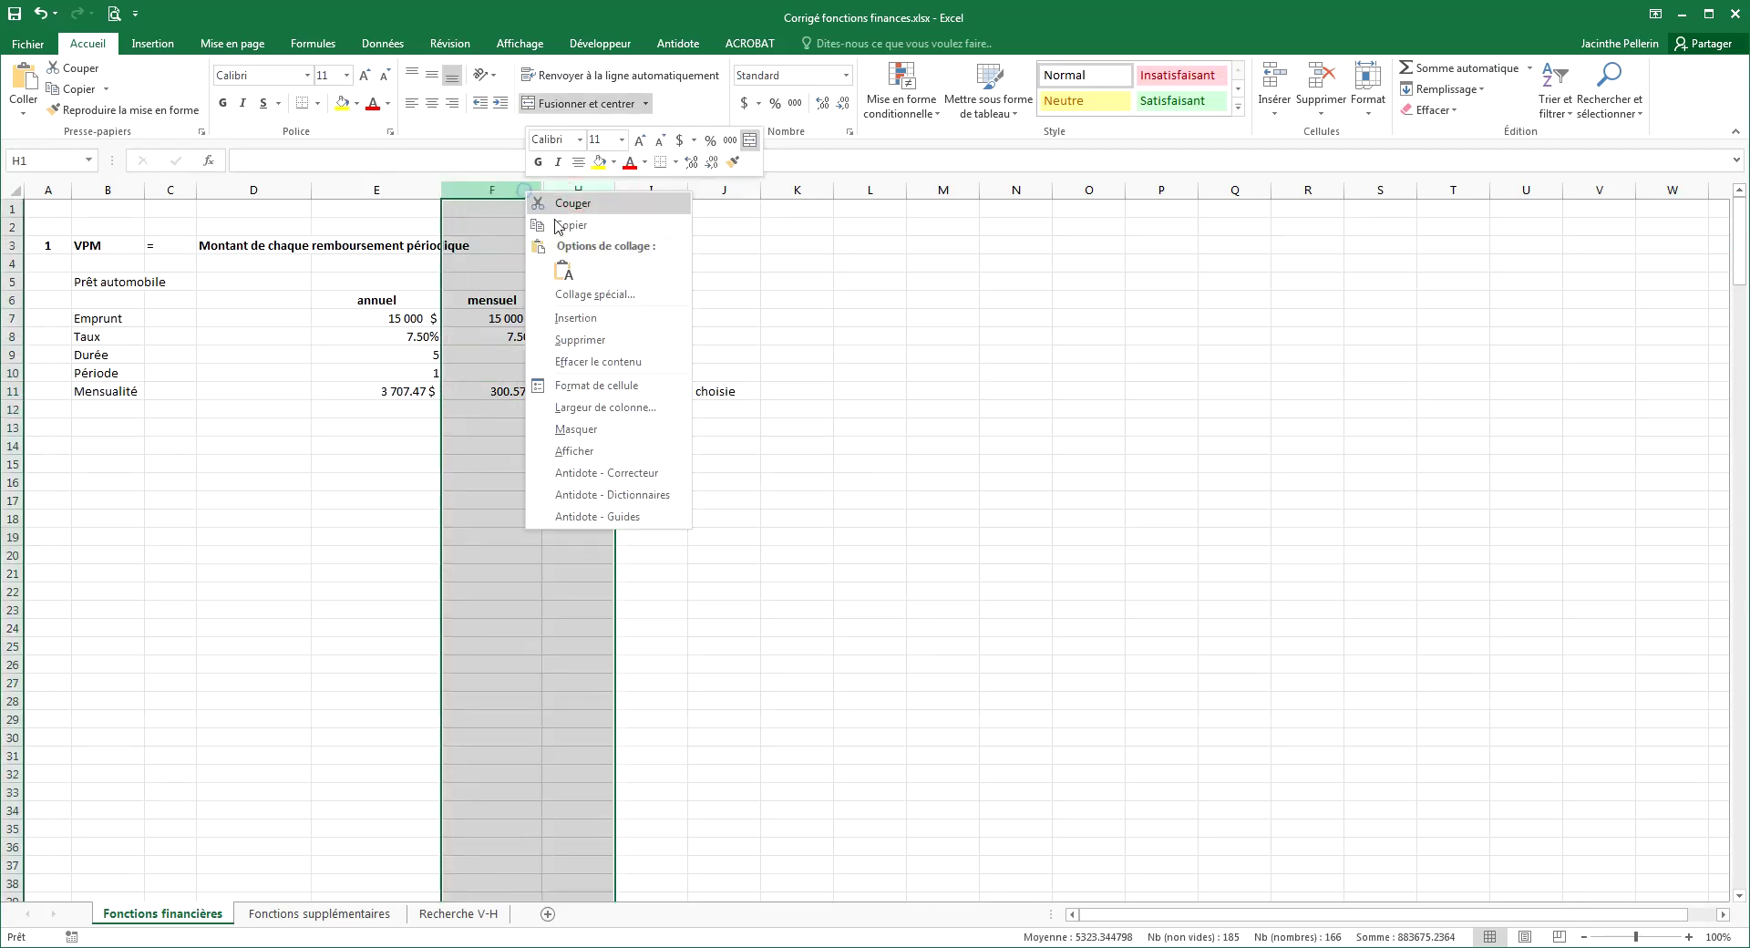
{"action": "left_click", "coordinate": [605, 450]}
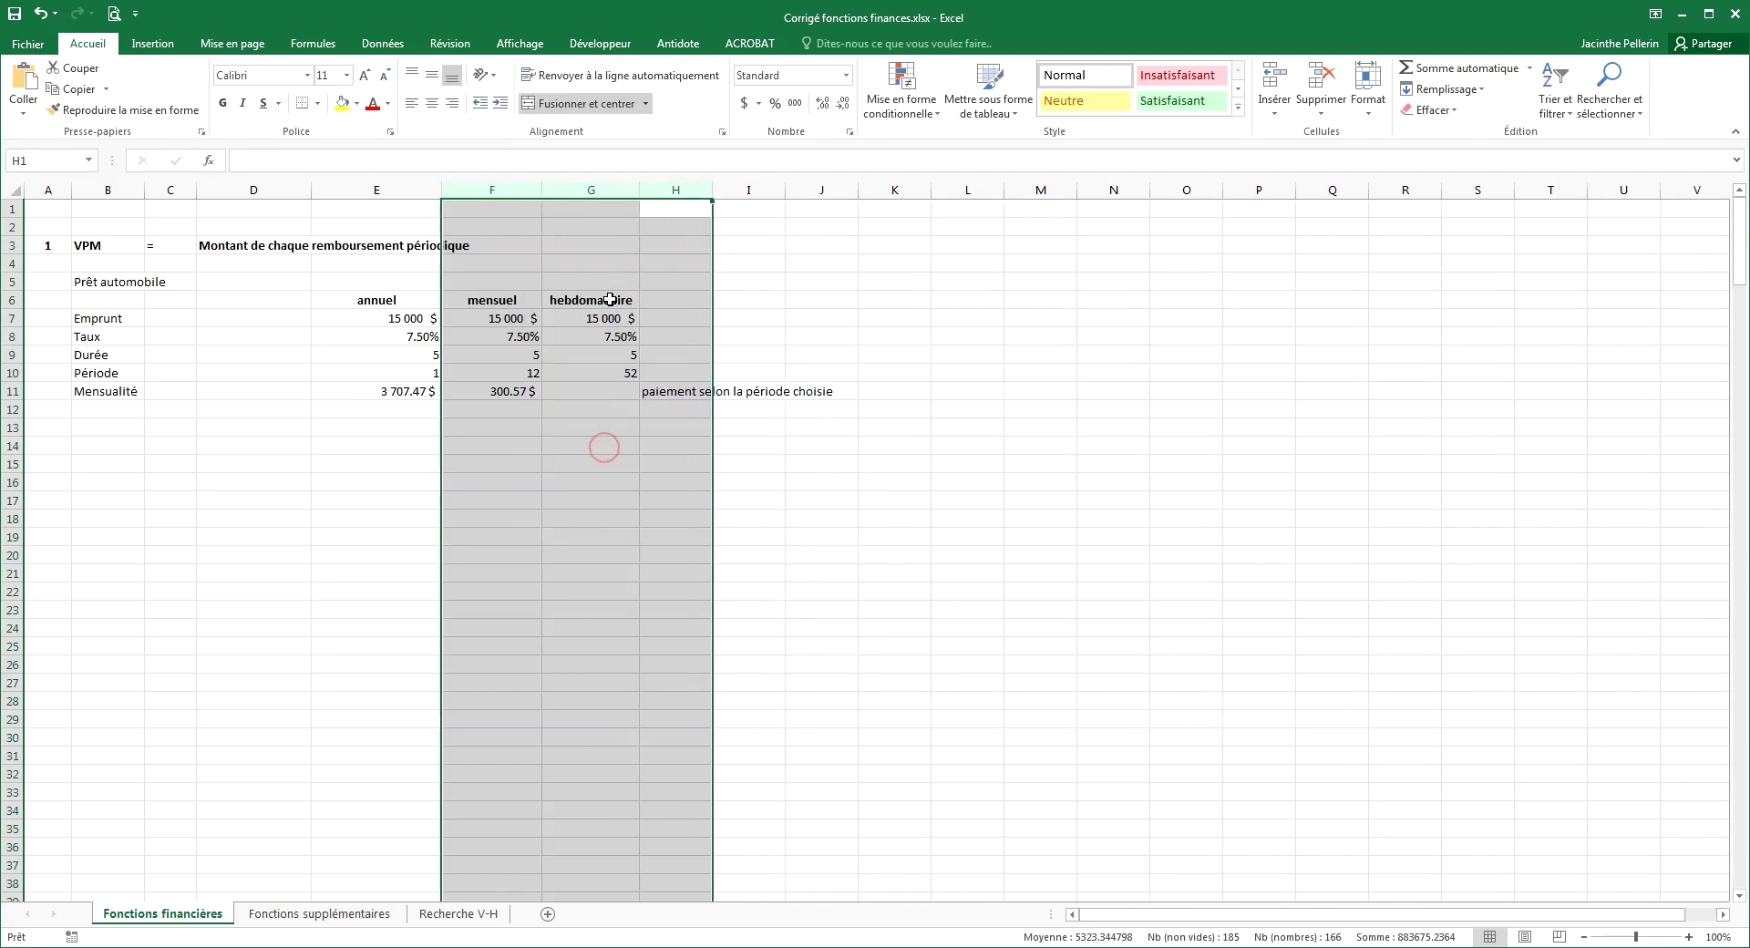
{"action": "left_click", "coordinate": [605, 409]}
{"action": "left_click", "coordinate": [213, 166]}
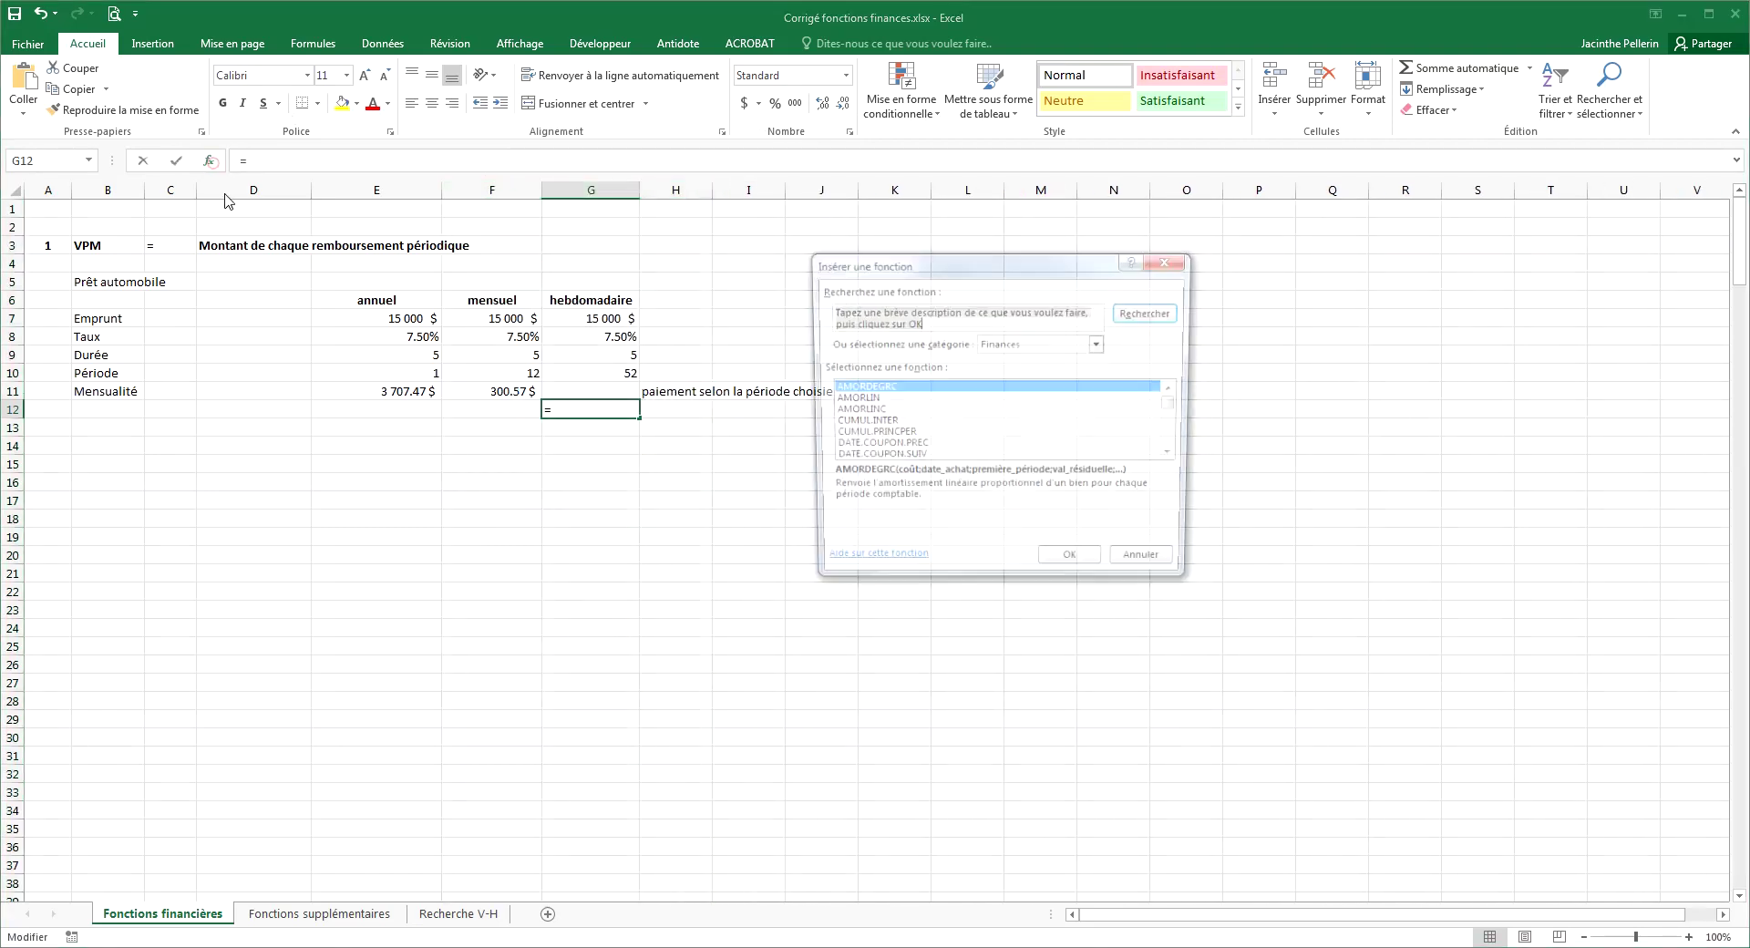
{"action": "left_click", "coordinate": [1176, 573]}
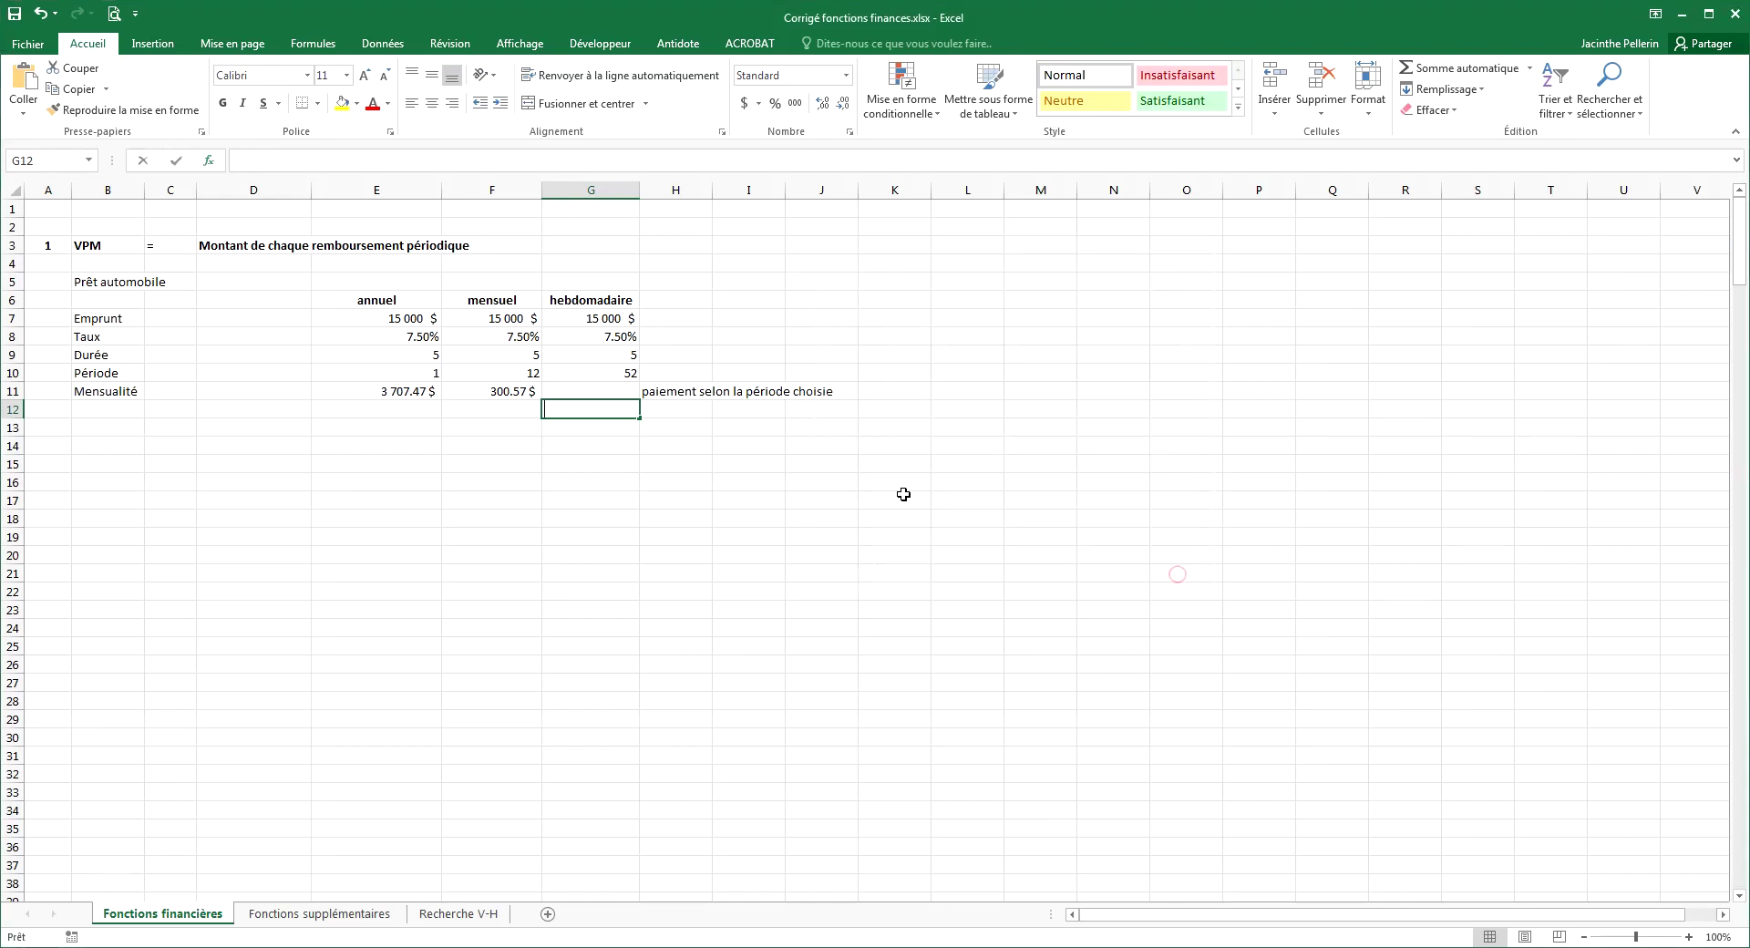
{"action": "type", "text": "#"}
Insert the VPM function from the Finances category into the hebdomadaire Mensualité cell G11.
{"action": "left_click", "coordinate": [611, 392]}
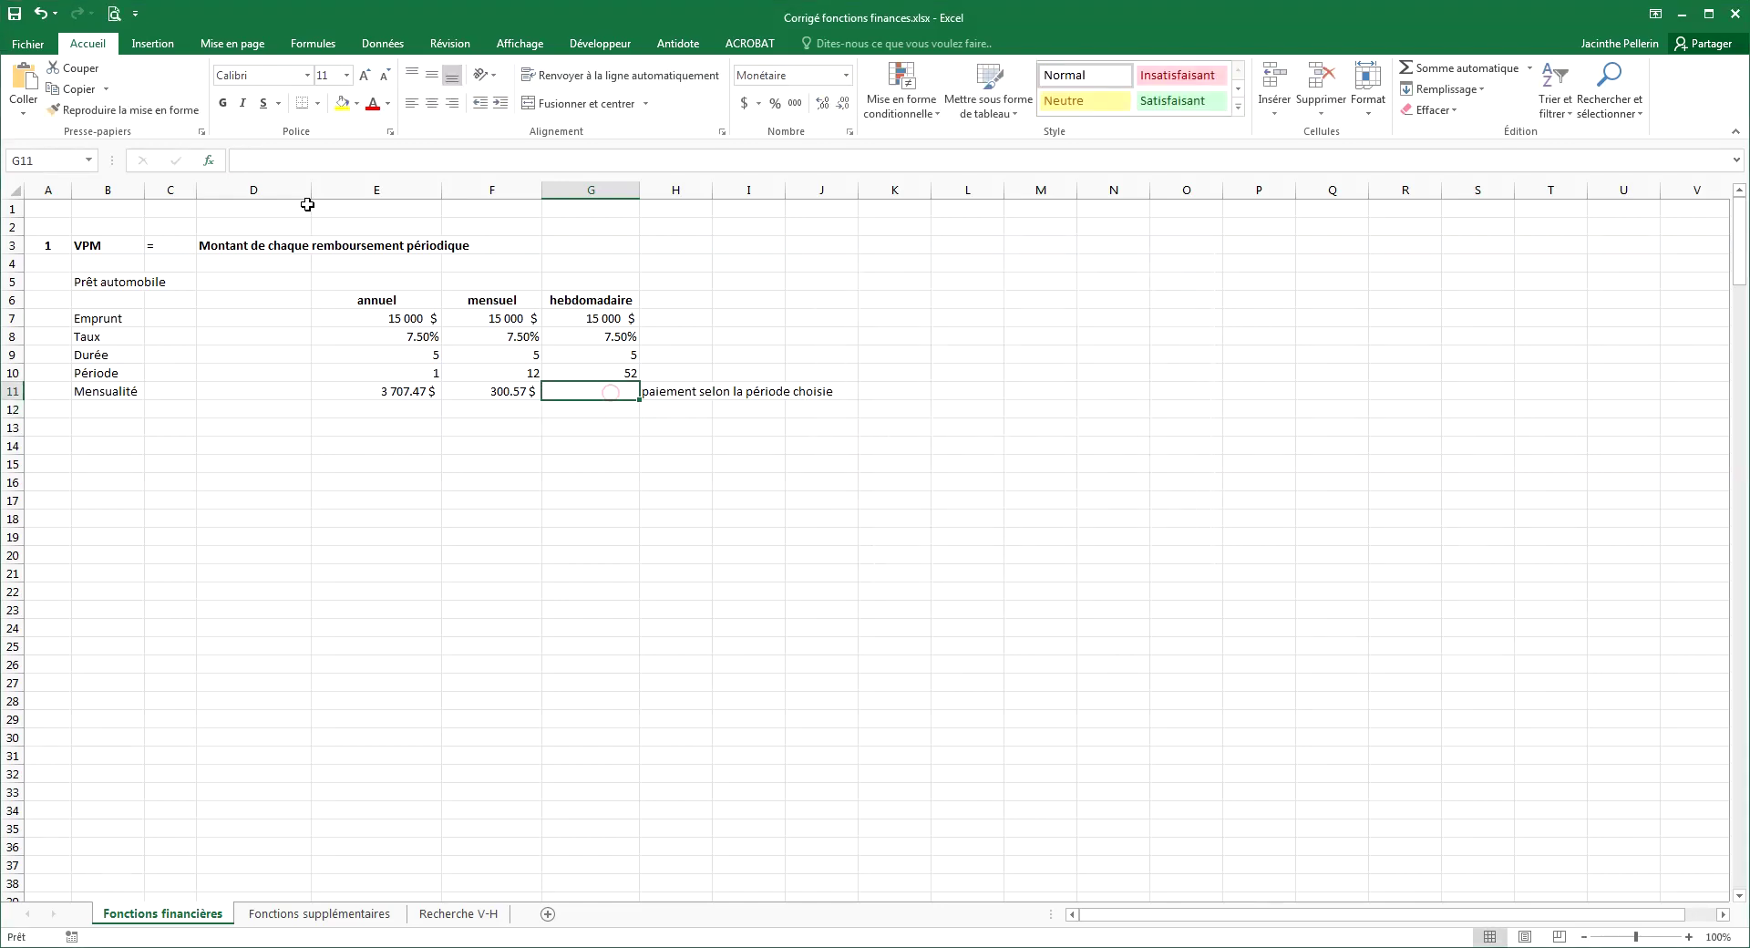
{"action": "left_click", "coordinate": [209, 161]}
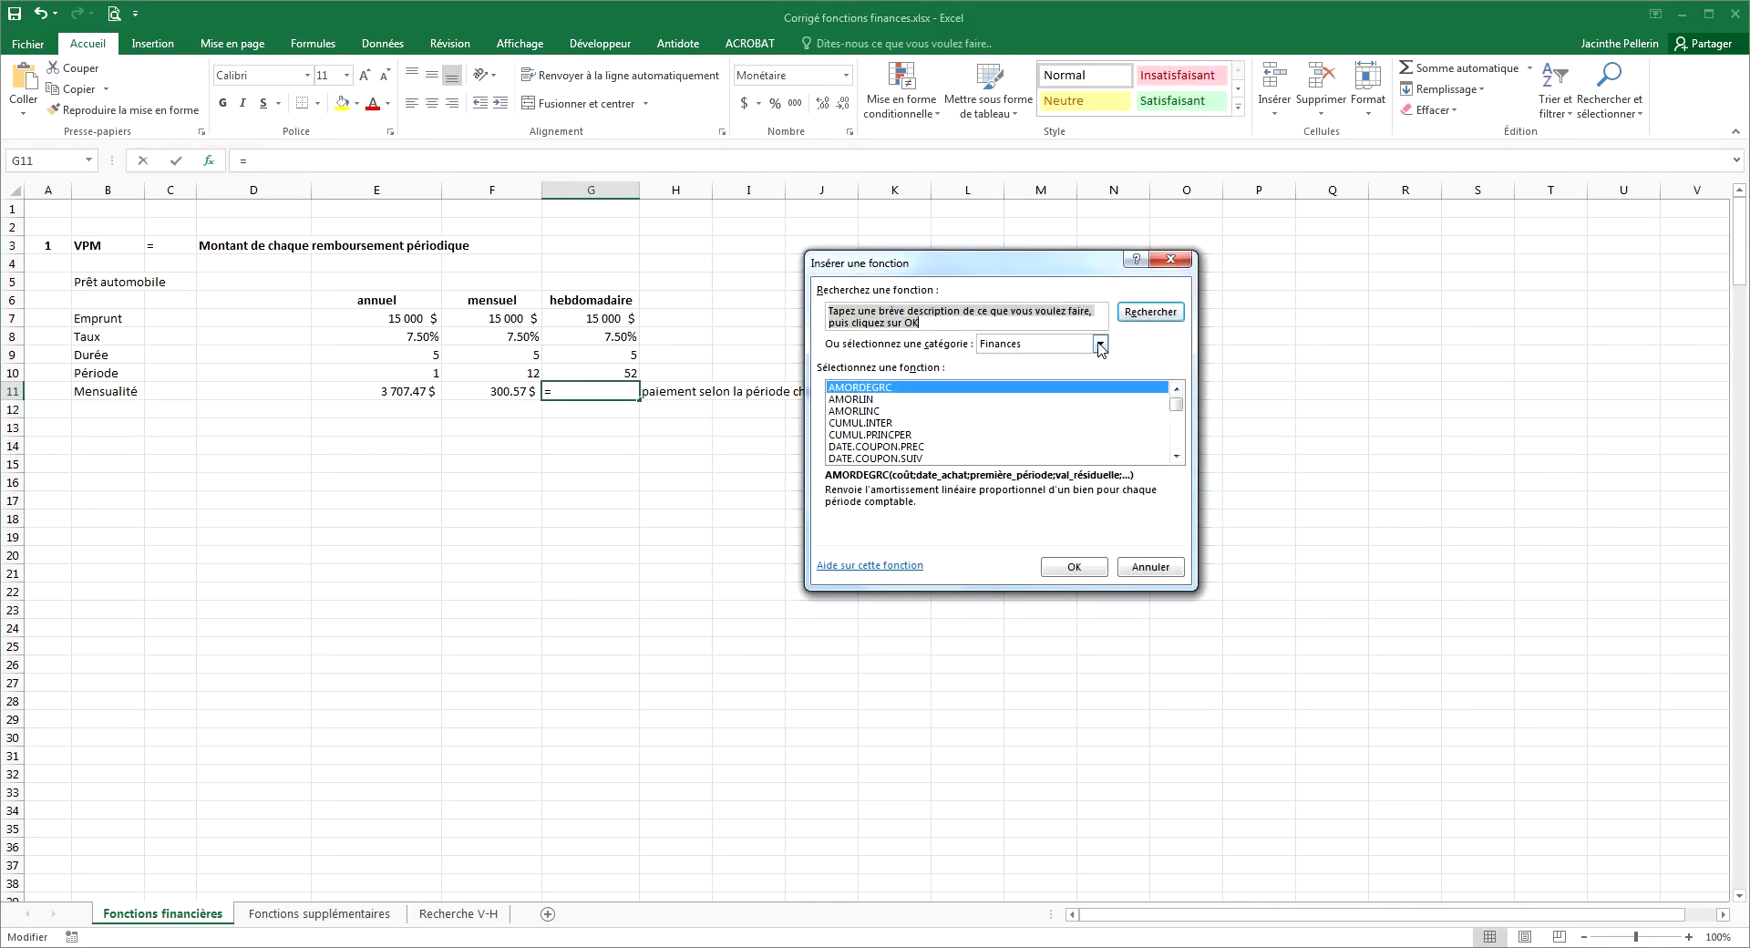
{"action": "left_click_drag", "start_coordinate": [1177, 407], "coordinate": [1177, 443]}
{"action": "left_click", "coordinate": [875, 459]}
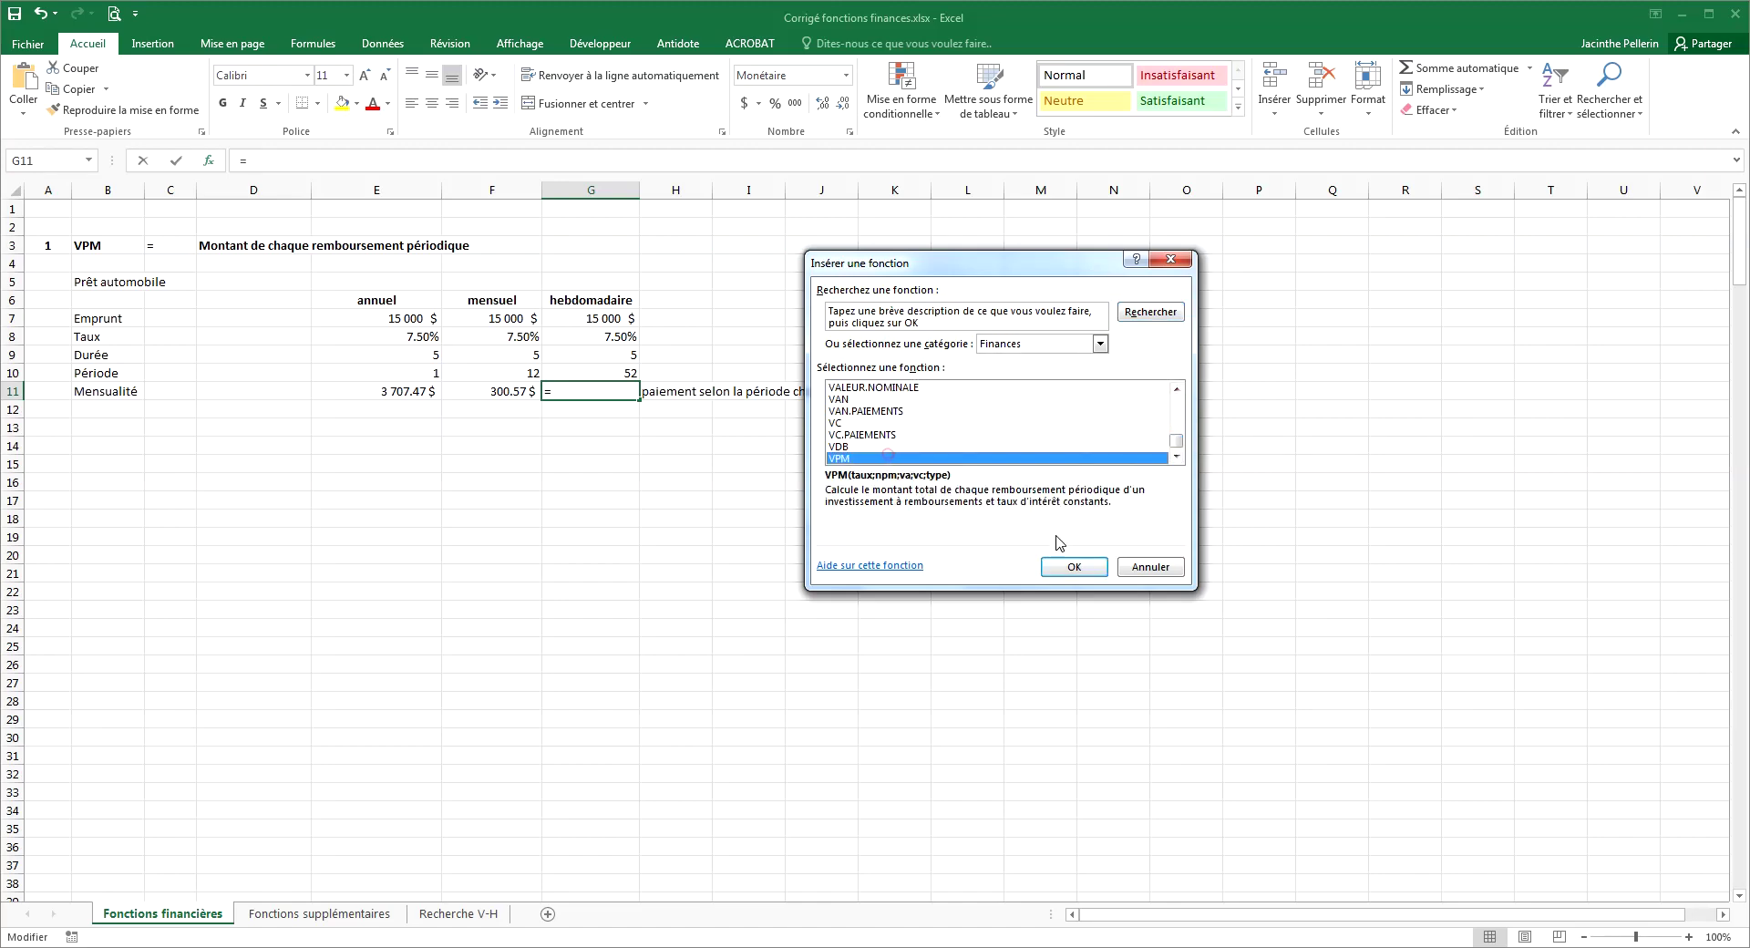
{"action": "left_click", "coordinate": [1074, 566]}
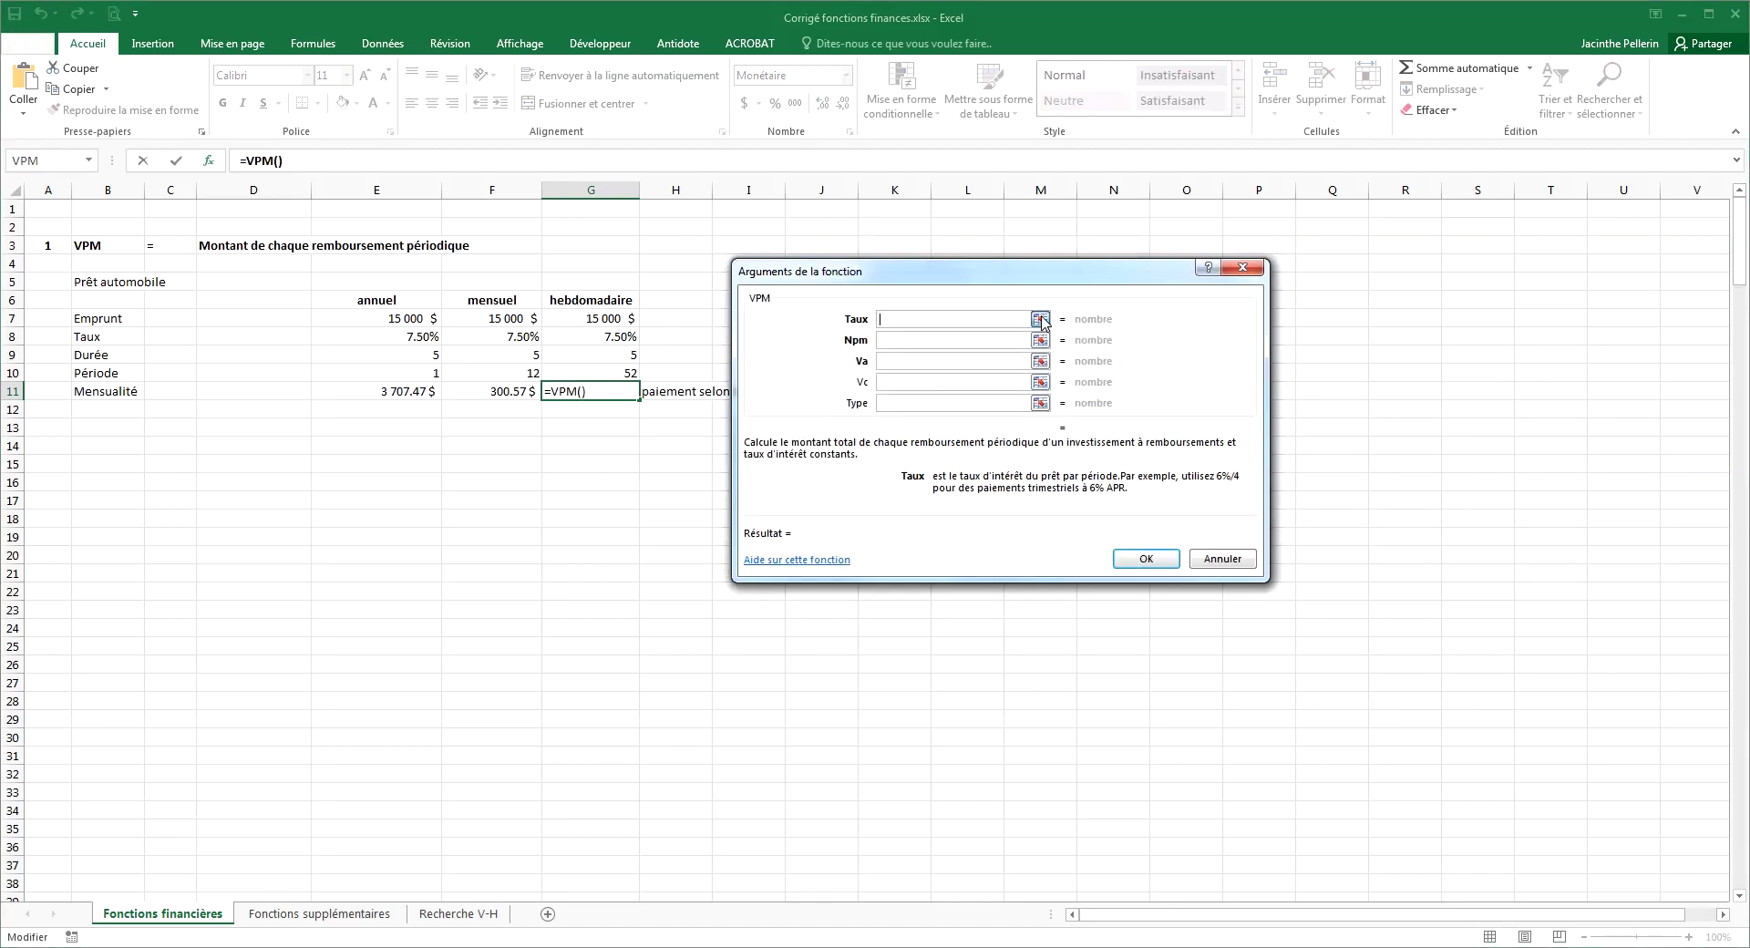
Set the weekly VPM arguments to Taux G8/52 and Npm 5*52.
{"action": "left_click", "coordinate": [1040, 319]}
{"action": "left_click", "coordinate": [590, 335]}
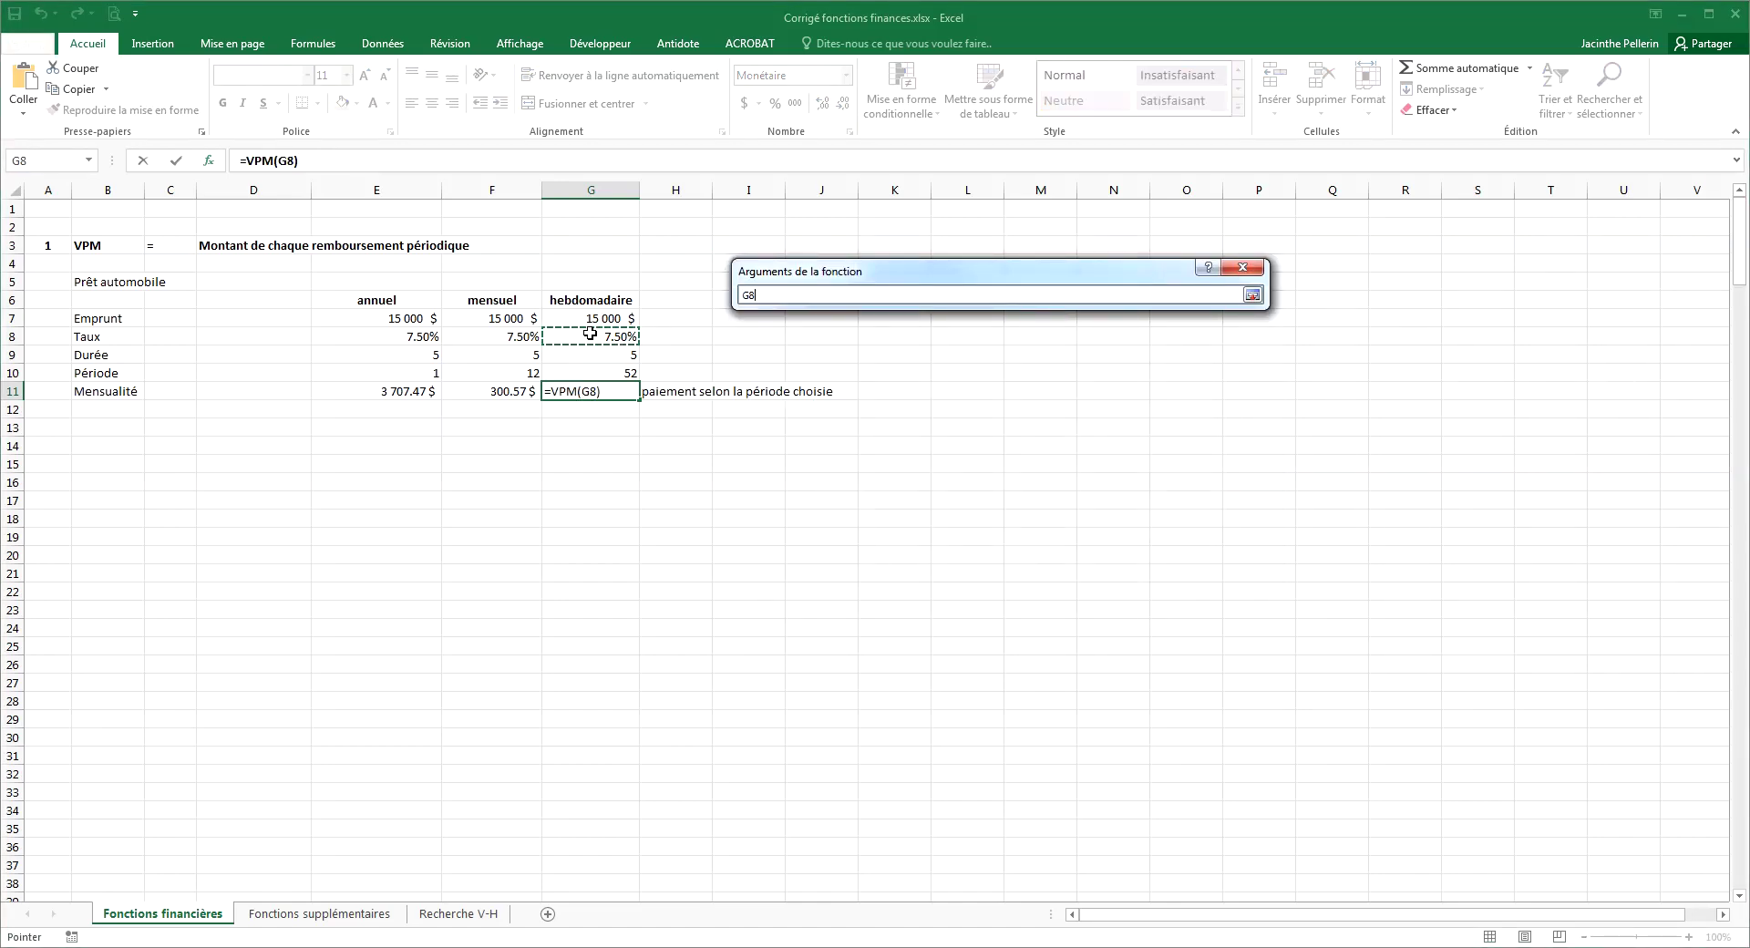
{"action": "type", "text": "/52"}
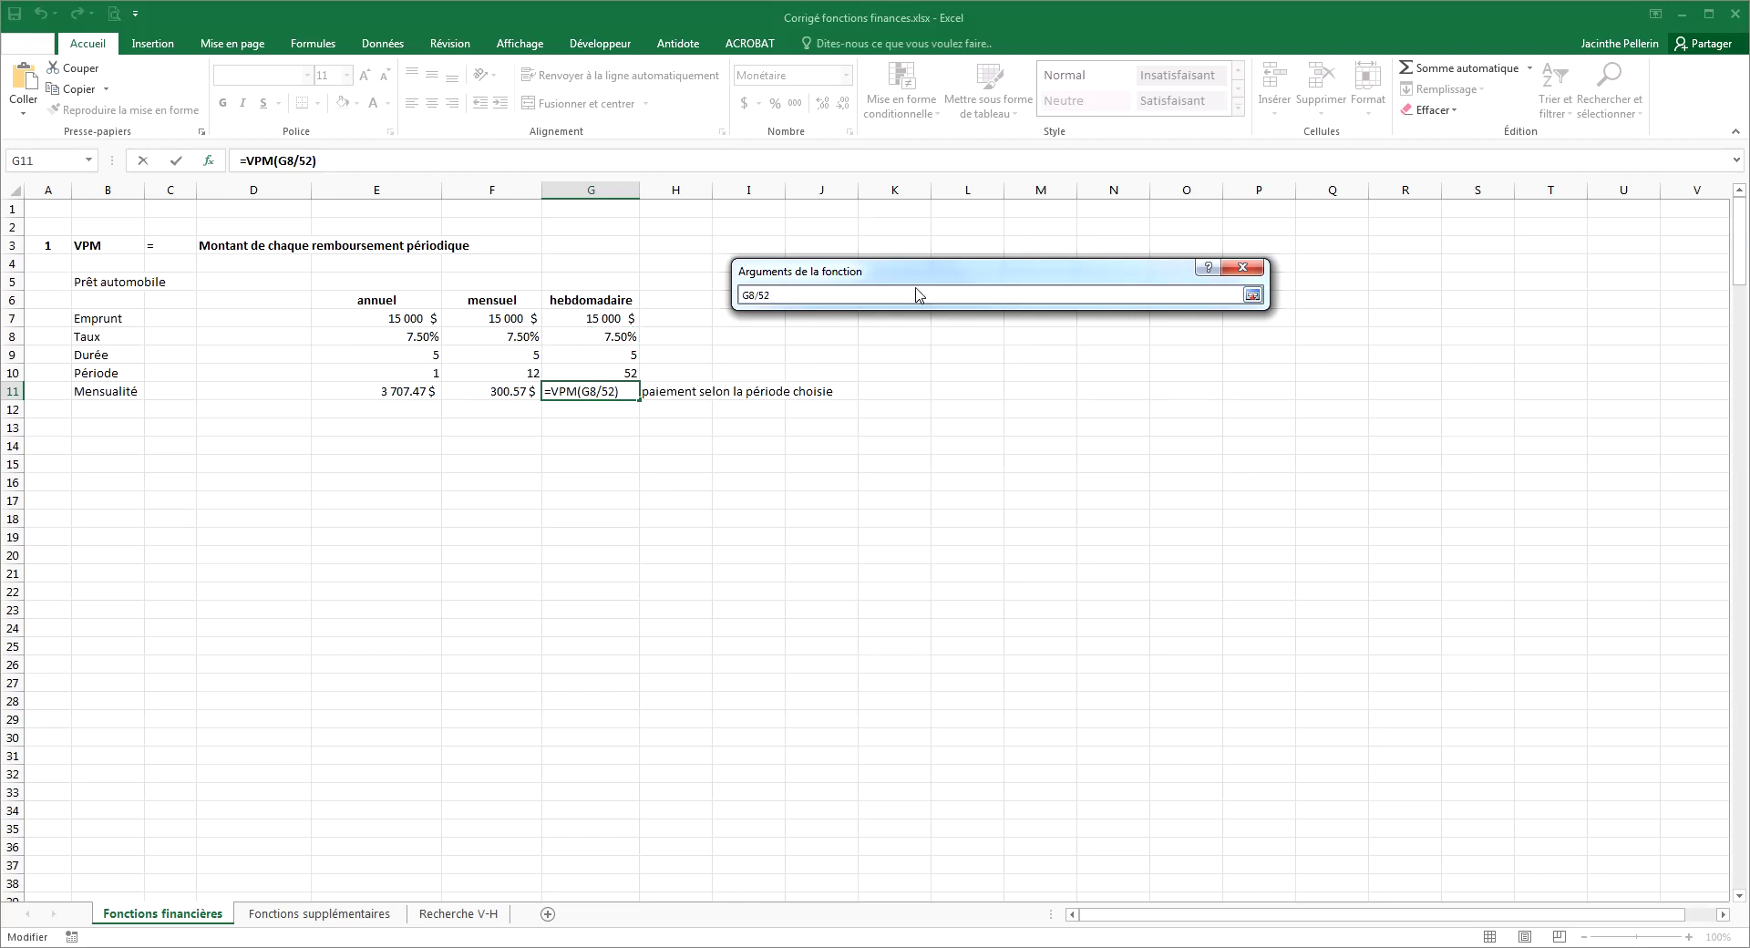
{"action": "left_click", "coordinate": [1254, 294]}
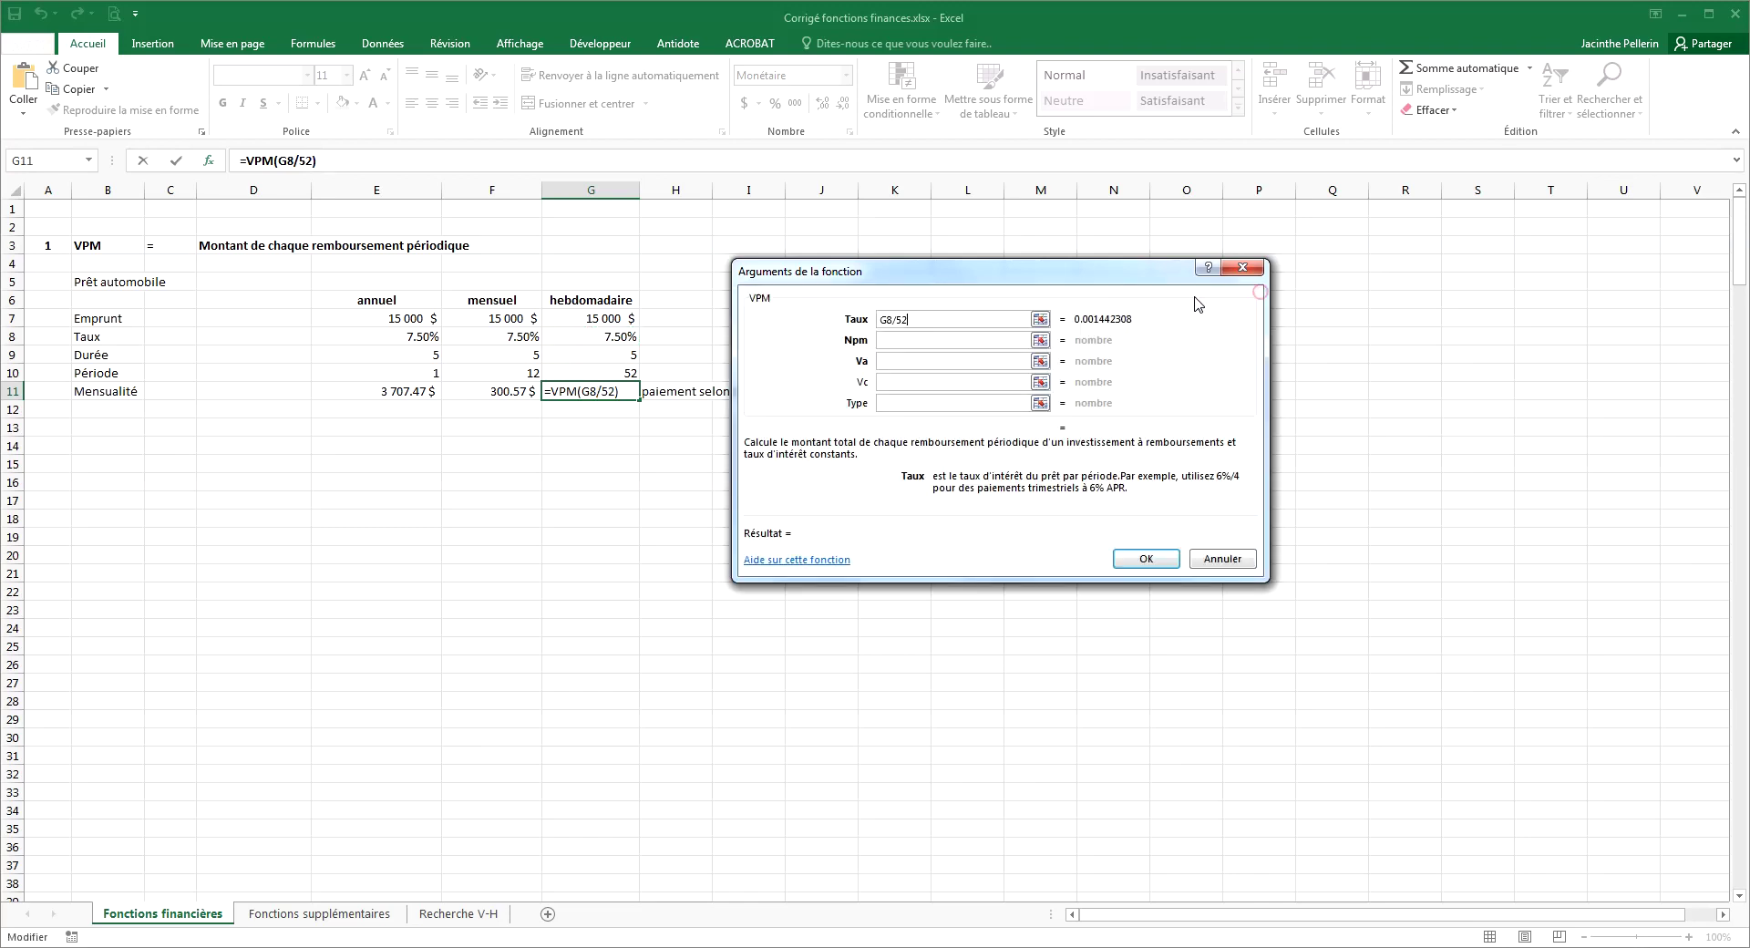
{"action": "left_click", "coordinate": [905, 342]}
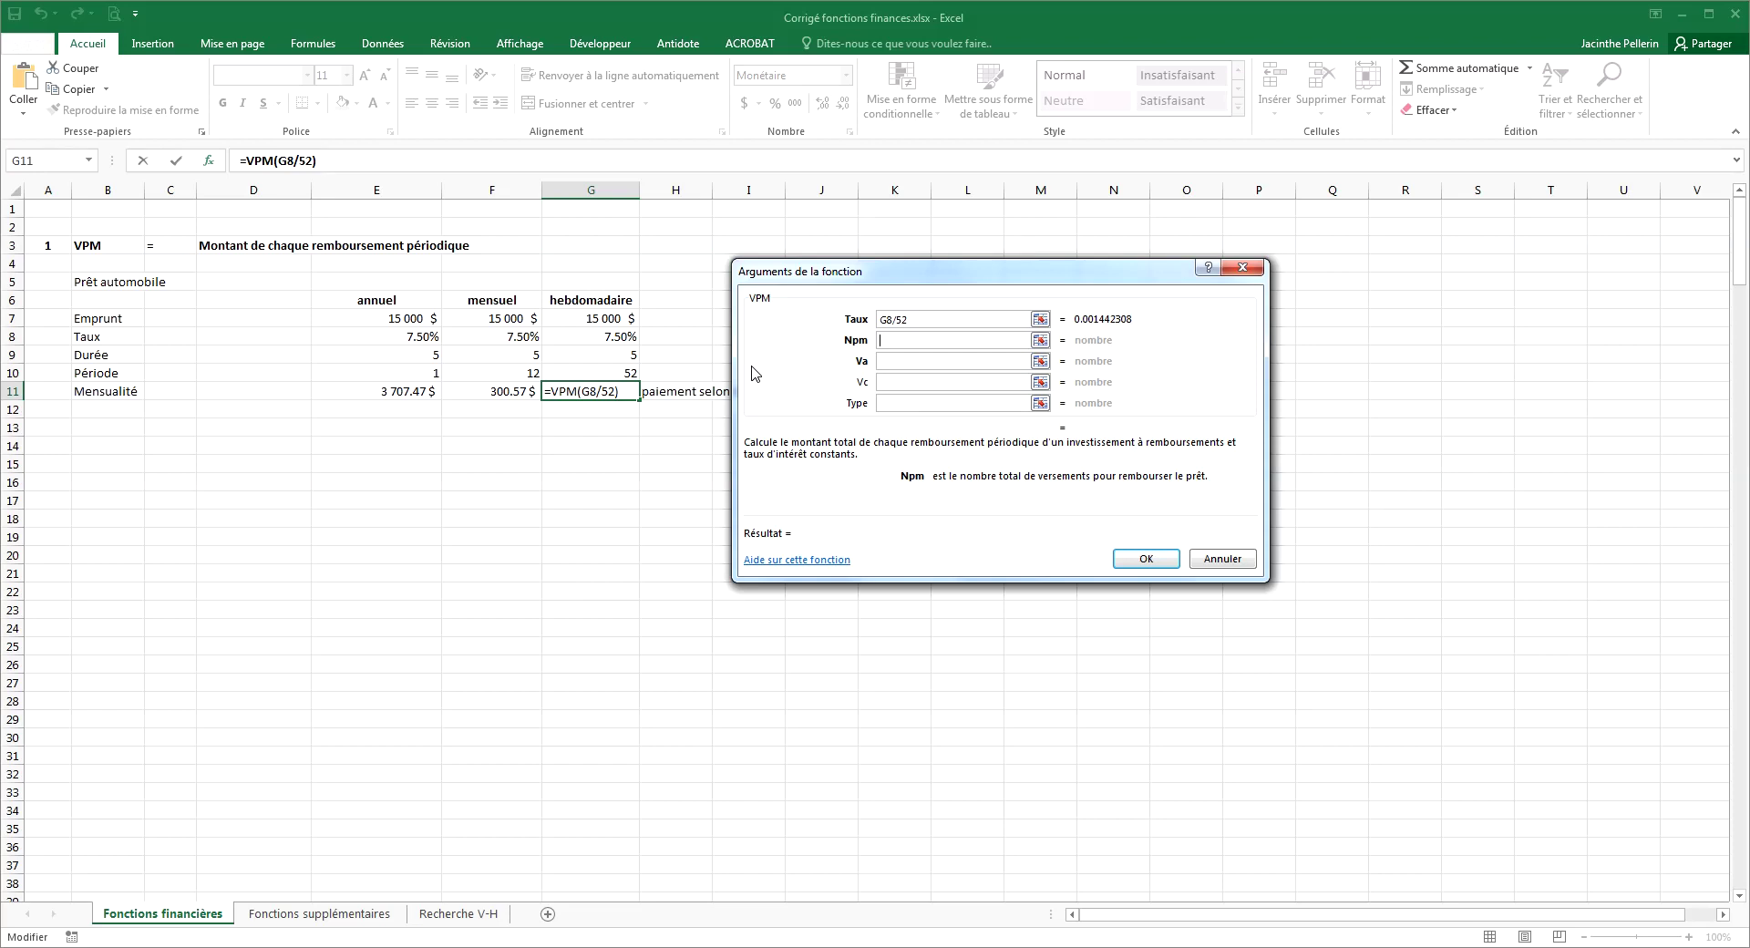
{"action": "type", "text": "2"}
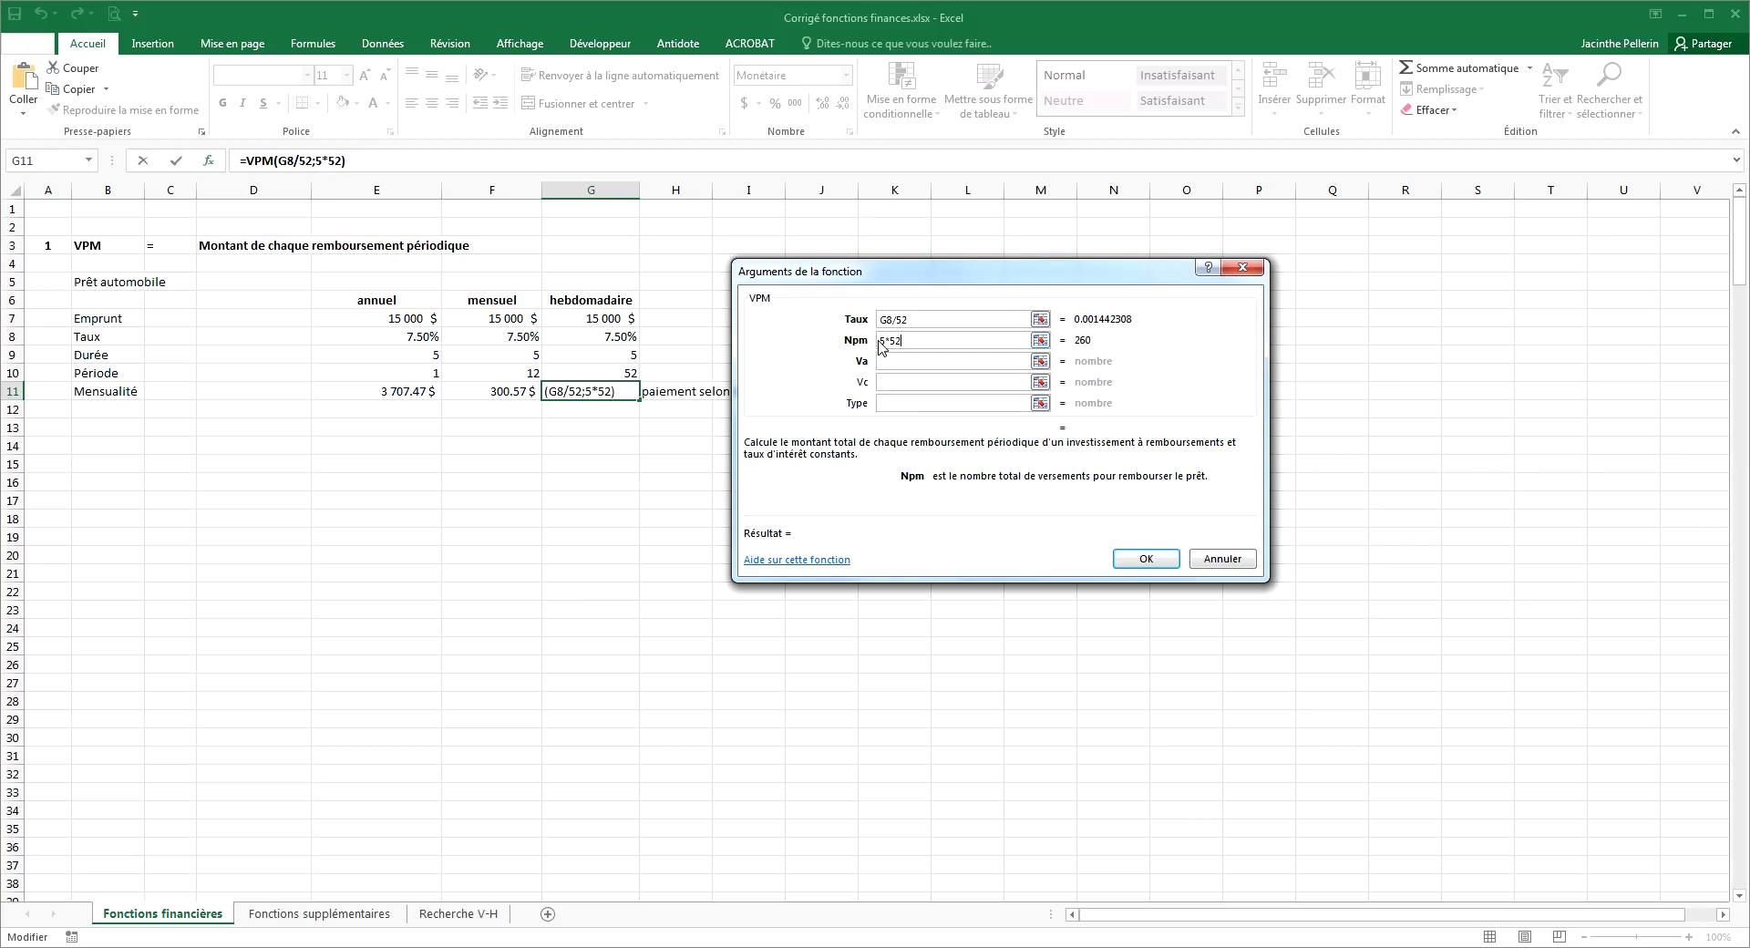
Set the Va argument to the negative loan amount, -G7, and validate the weekly VPM function.
{"action": "key", "text": "Tab"}
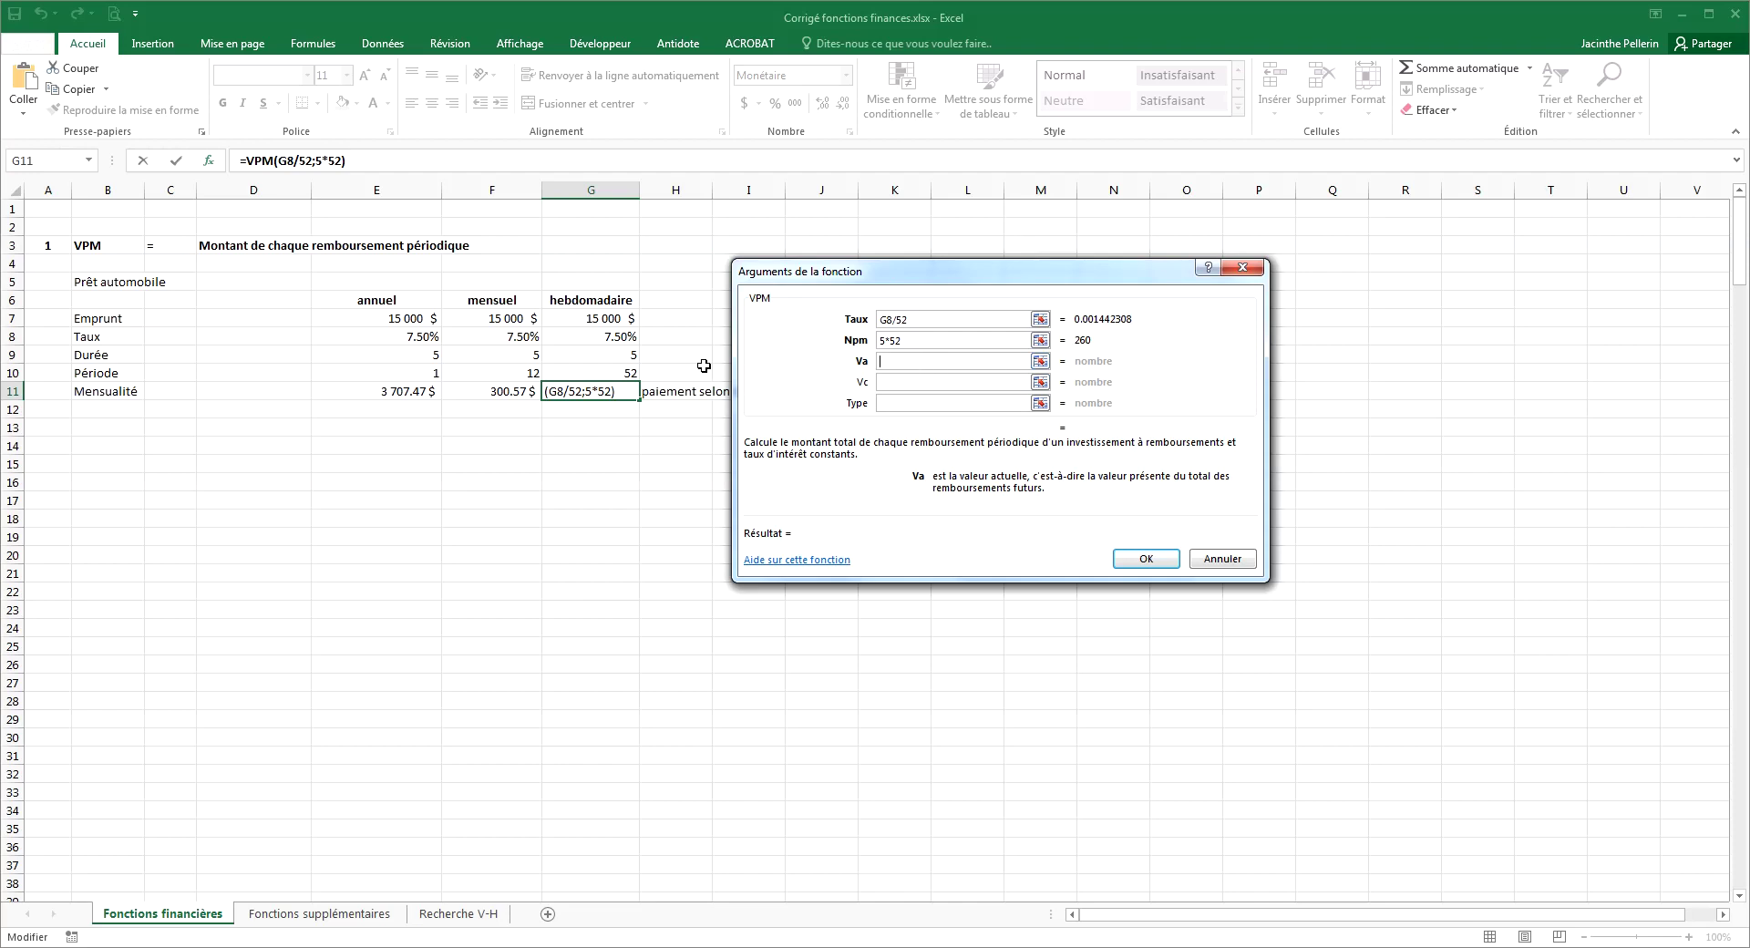
{"action": "left_click", "coordinate": [603, 315]}
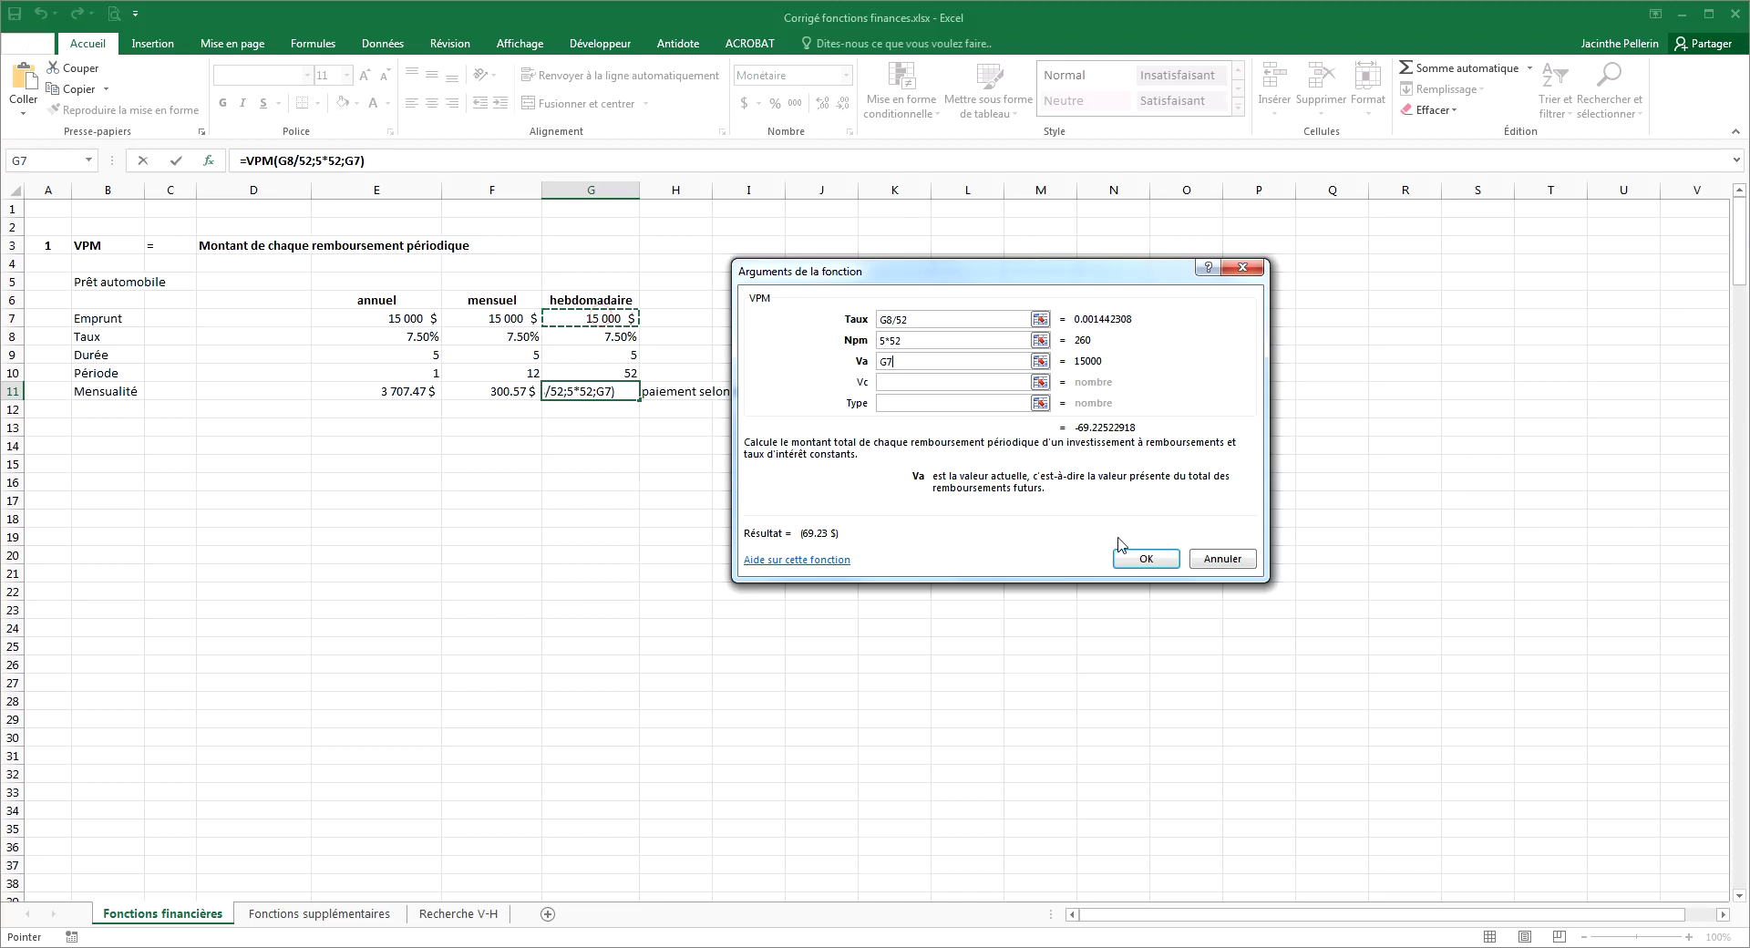
{"action": "left_click", "coordinate": [883, 362]}
{"action": "type", "text": "-"}
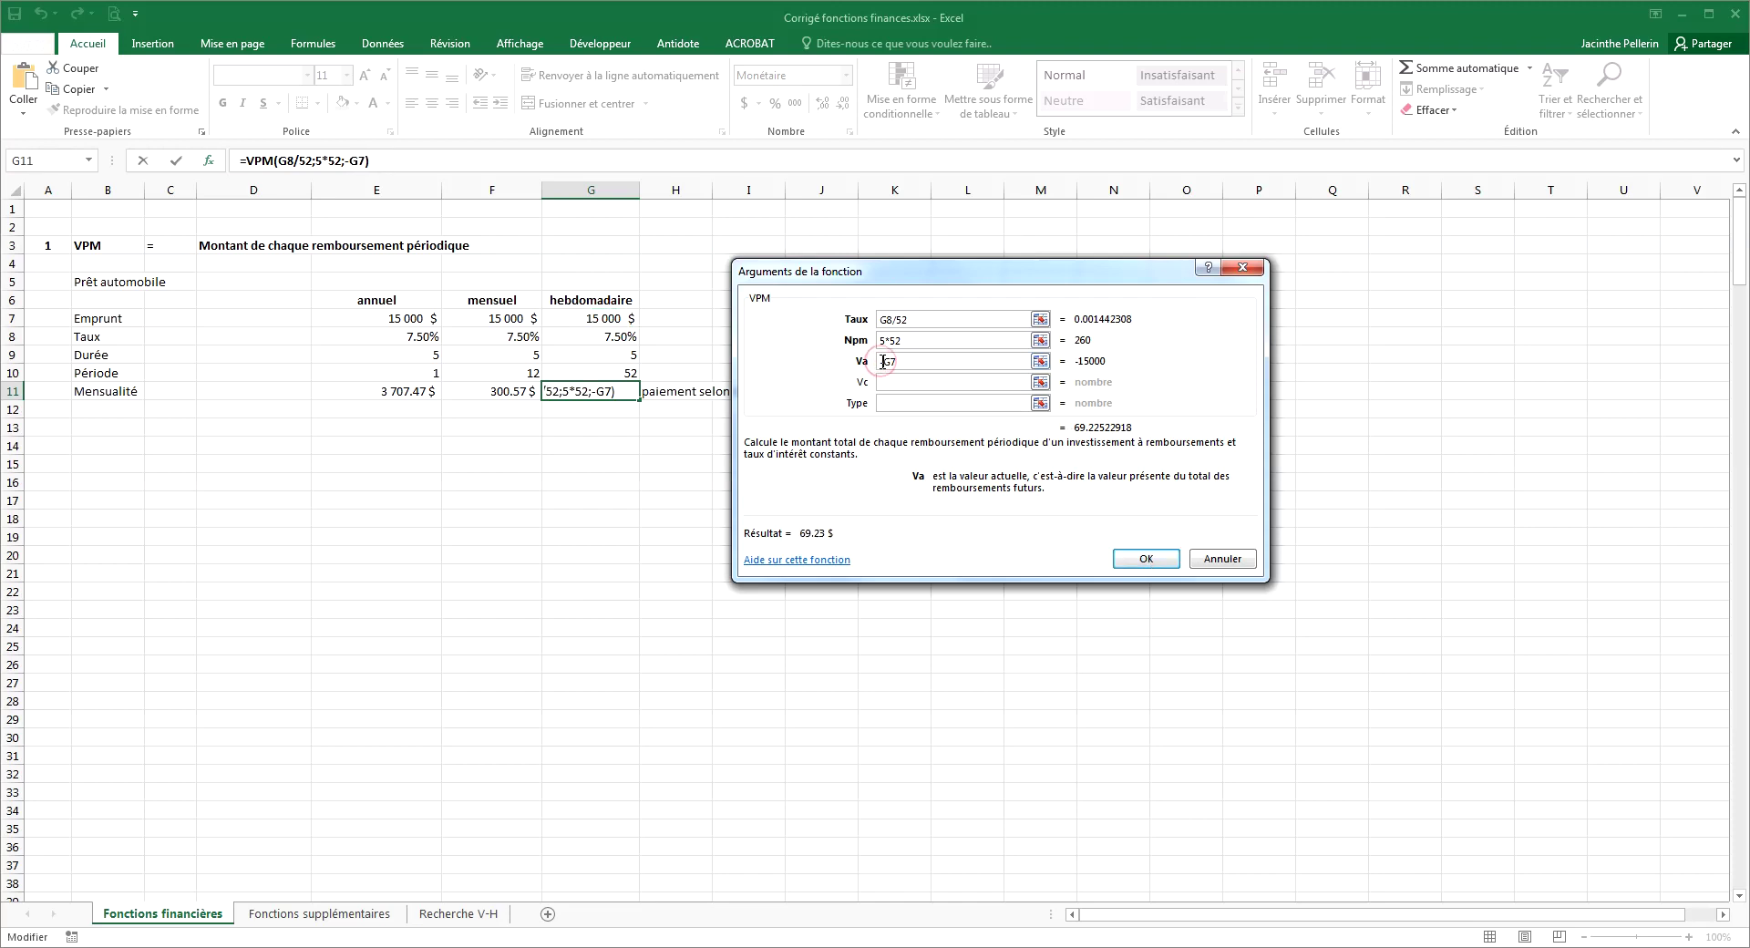
{"action": "key", "text": "Return"}
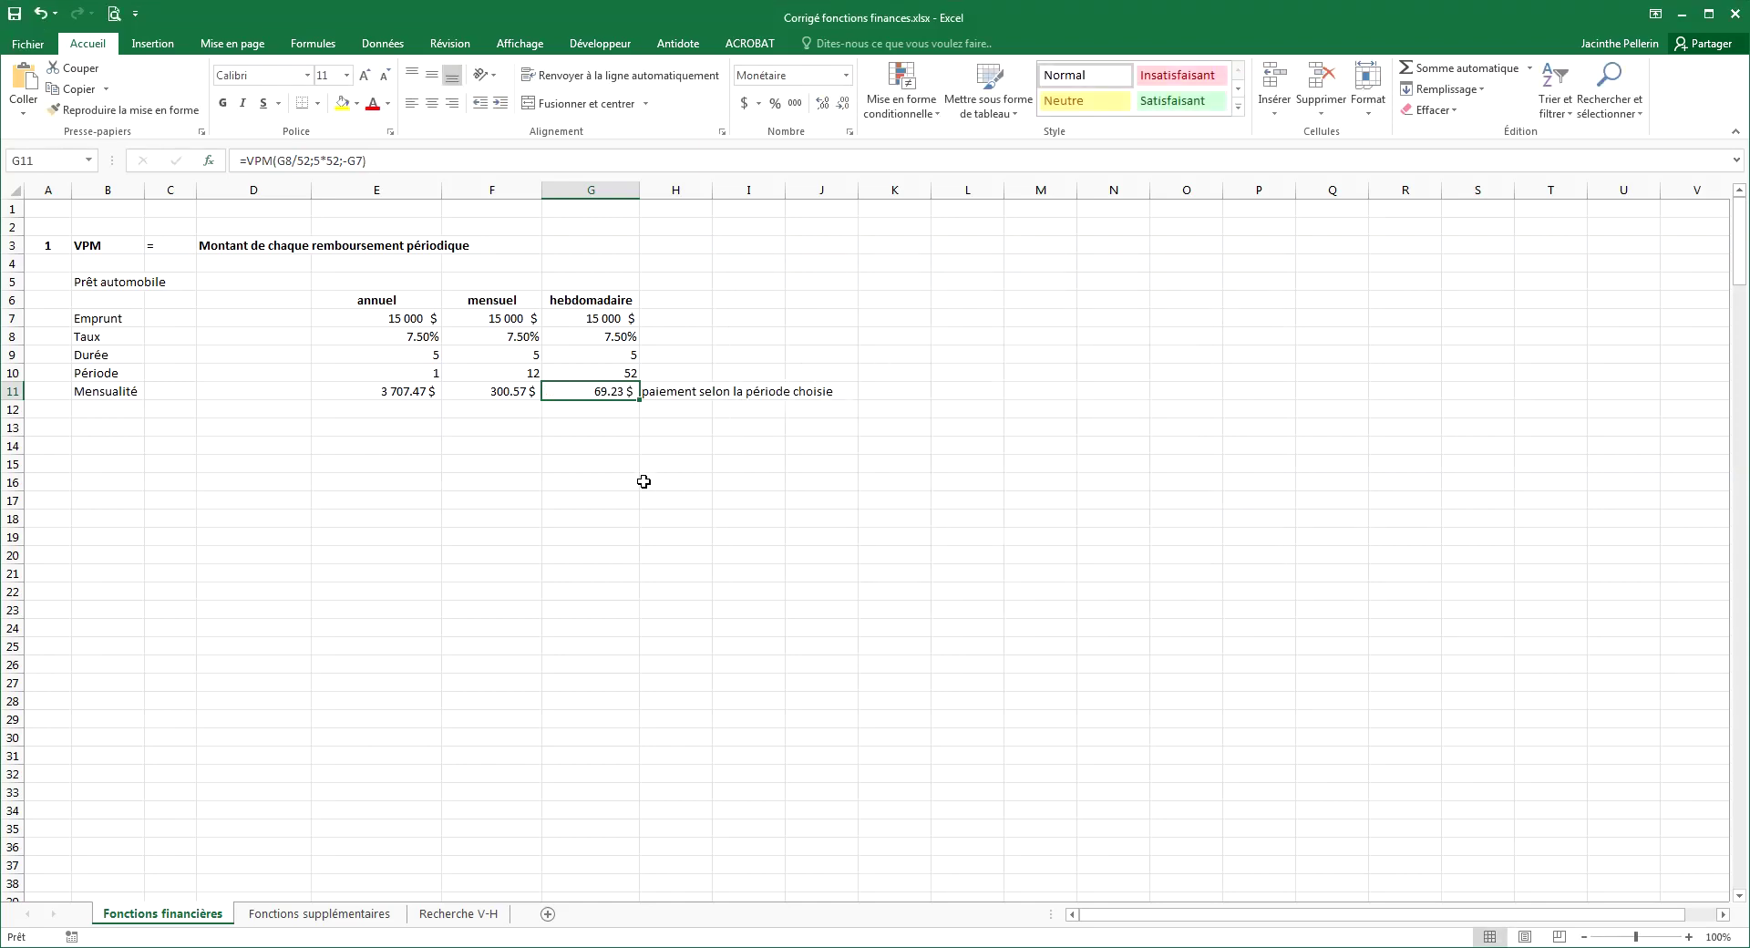